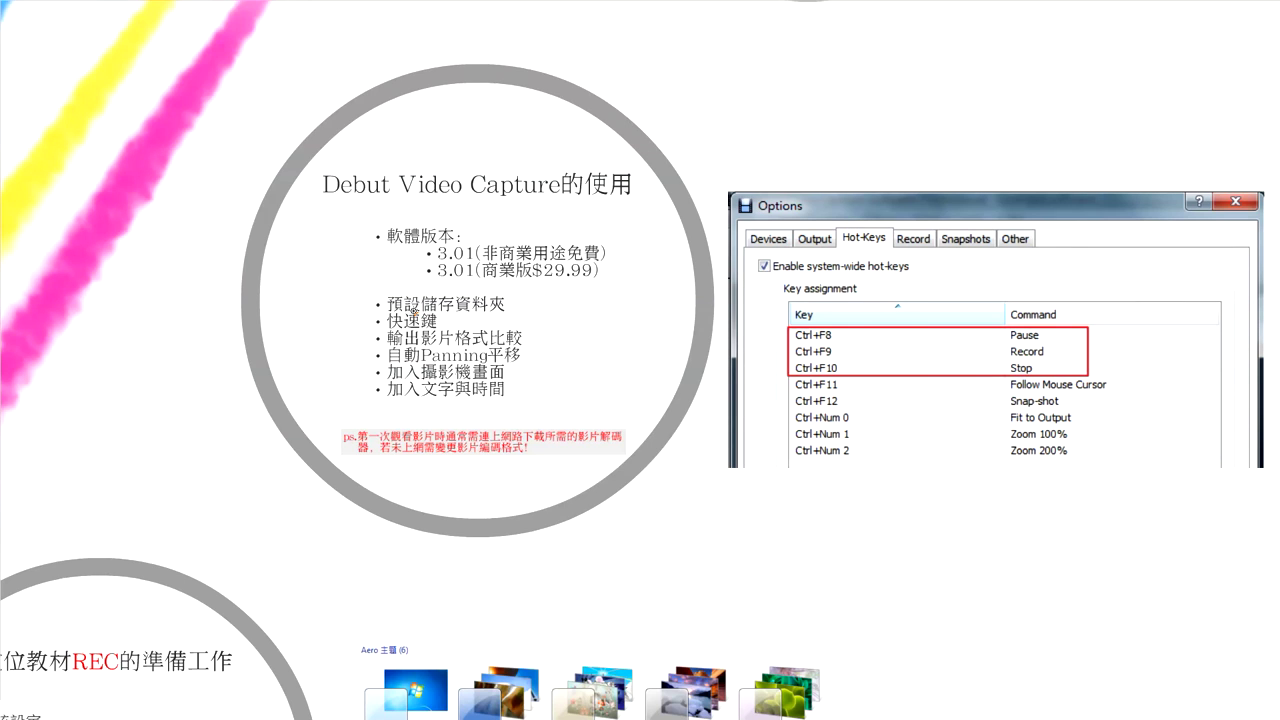
# Step: Mark up the Prezi slide on Debut usage, leave the zoomed view and select the 20160511 folder on the desktop
pyautogui.click(414, 312)
pyautogui.moveTo(527, 298); pyautogui.dragTo(570, 290)
pyautogui.press('Escape')
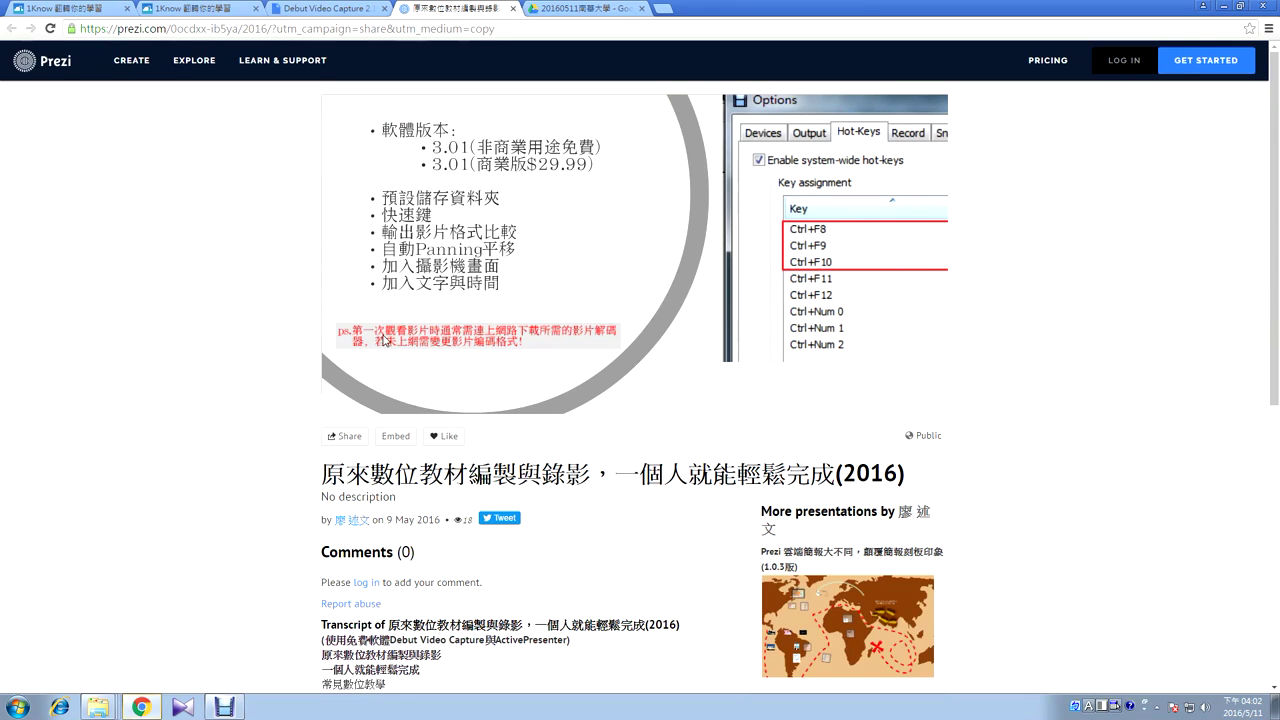
pyautogui.click(1274, 712)
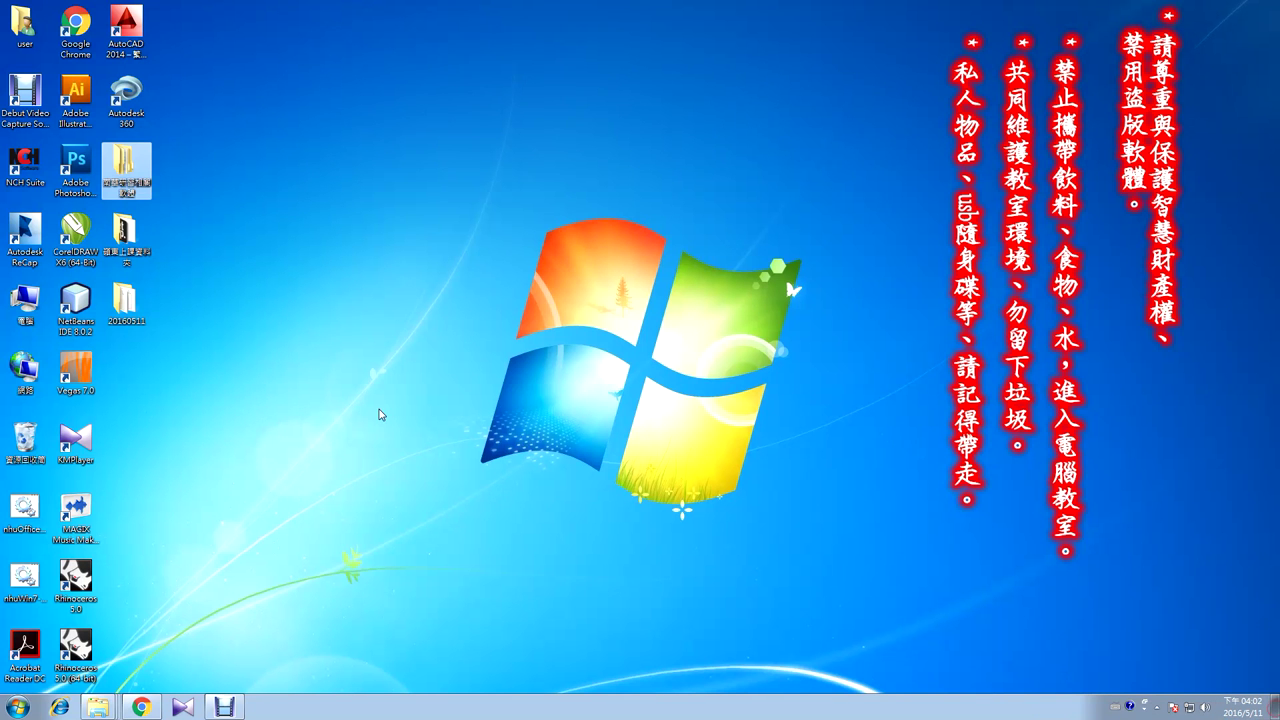
pyautogui.click(126, 305)
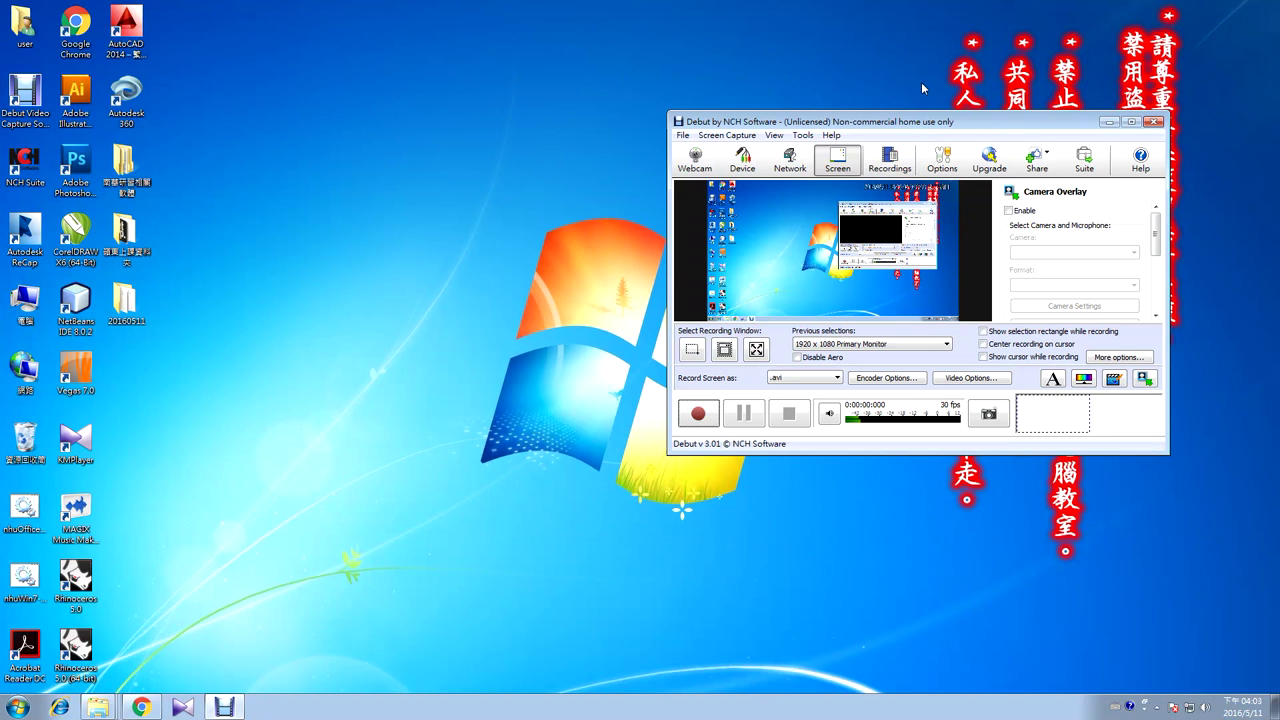
# Step: Move the Debut window toward the middle of the screen and view the output options for recordings
pyautogui.moveTo(938, 124); pyautogui.dragTo(646, 152)
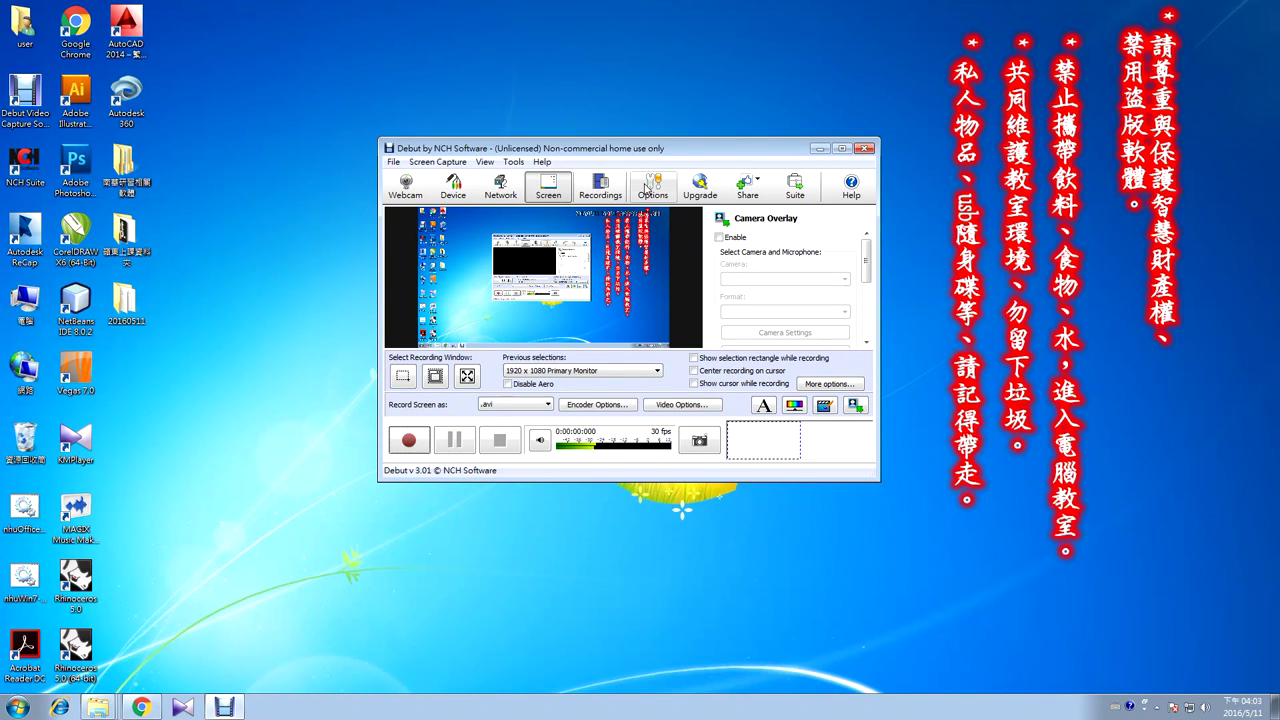
pyautogui.click(645, 186)
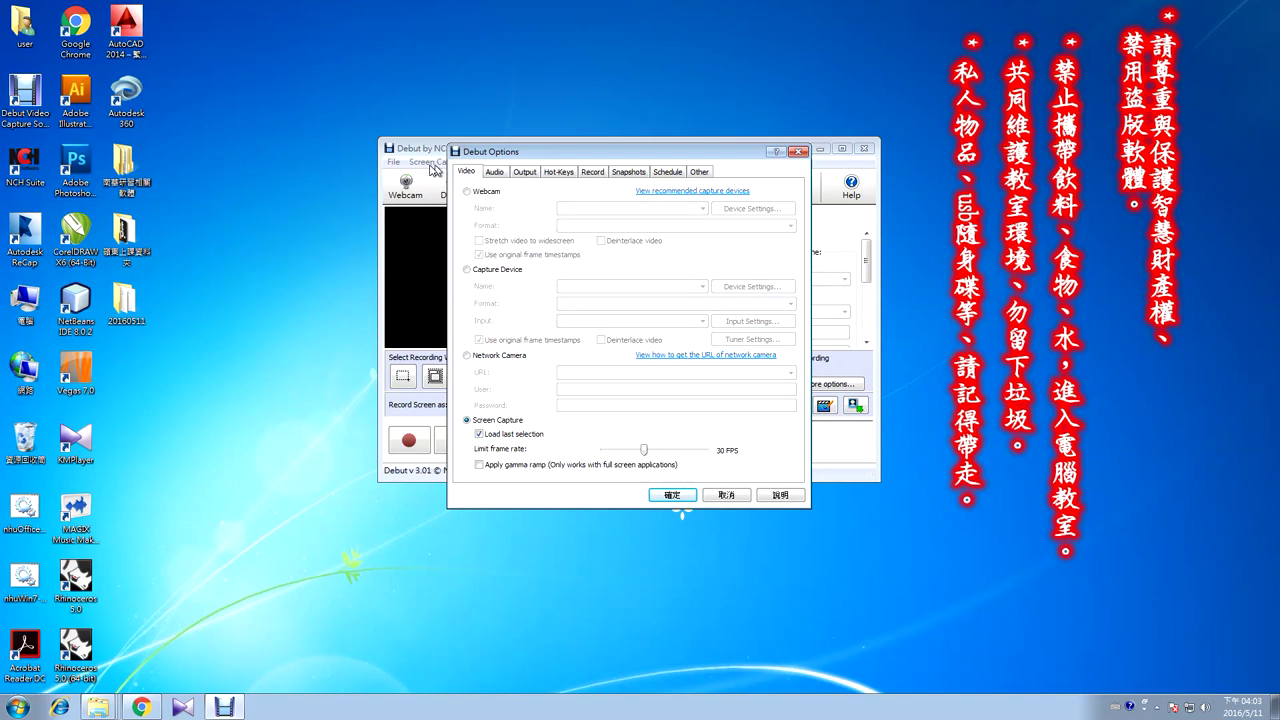
pyautogui.click(525, 172)
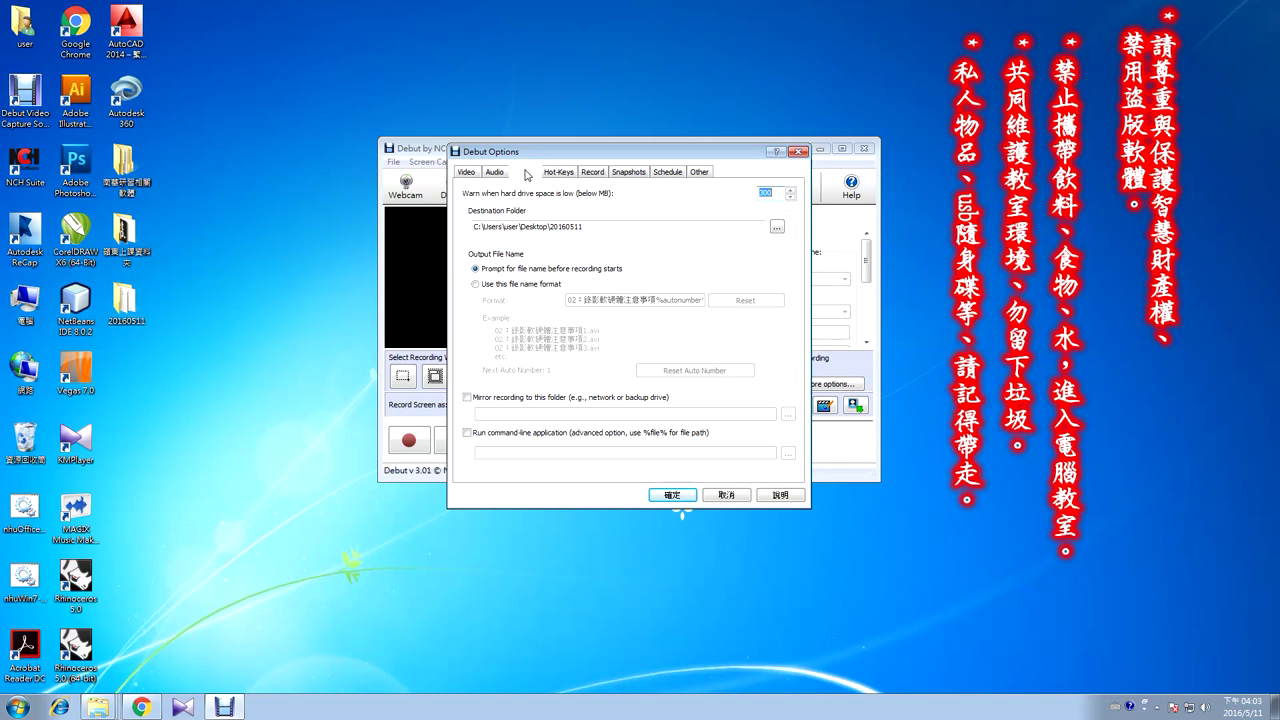
# Step: Try the "Use this file name format" output naming, mark up both choices, and restore "Prompt for file name before recording starts"
pyautogui.click(514, 286)
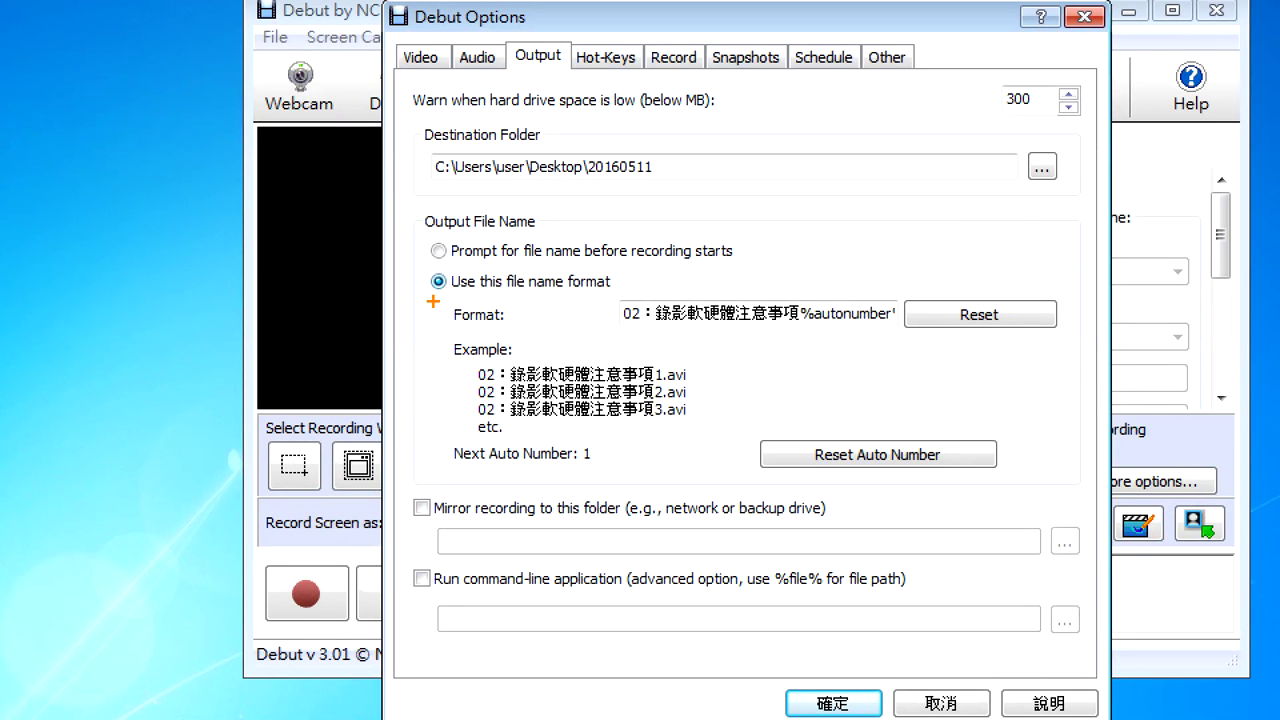
pyautogui.moveTo(432, 302); pyautogui.dragTo(640, 297)
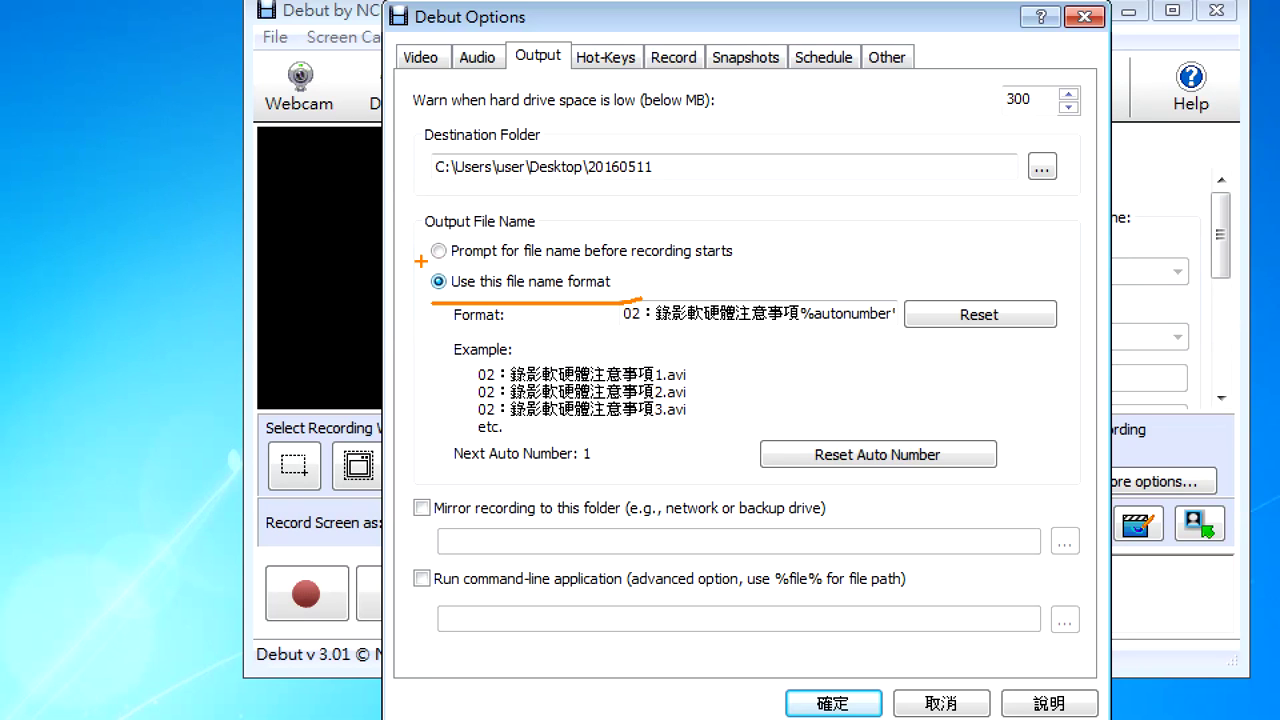
pyautogui.moveTo(420, 262)
pyautogui.mouseDown()
pyautogui.moveTo(762, 268)
pyautogui.moveTo(758, 234)
pyautogui.moveTo(646, 213)
pyautogui.moveTo(434, 212)
pyautogui.moveTo(412, 266)
pyautogui.mouseUp()
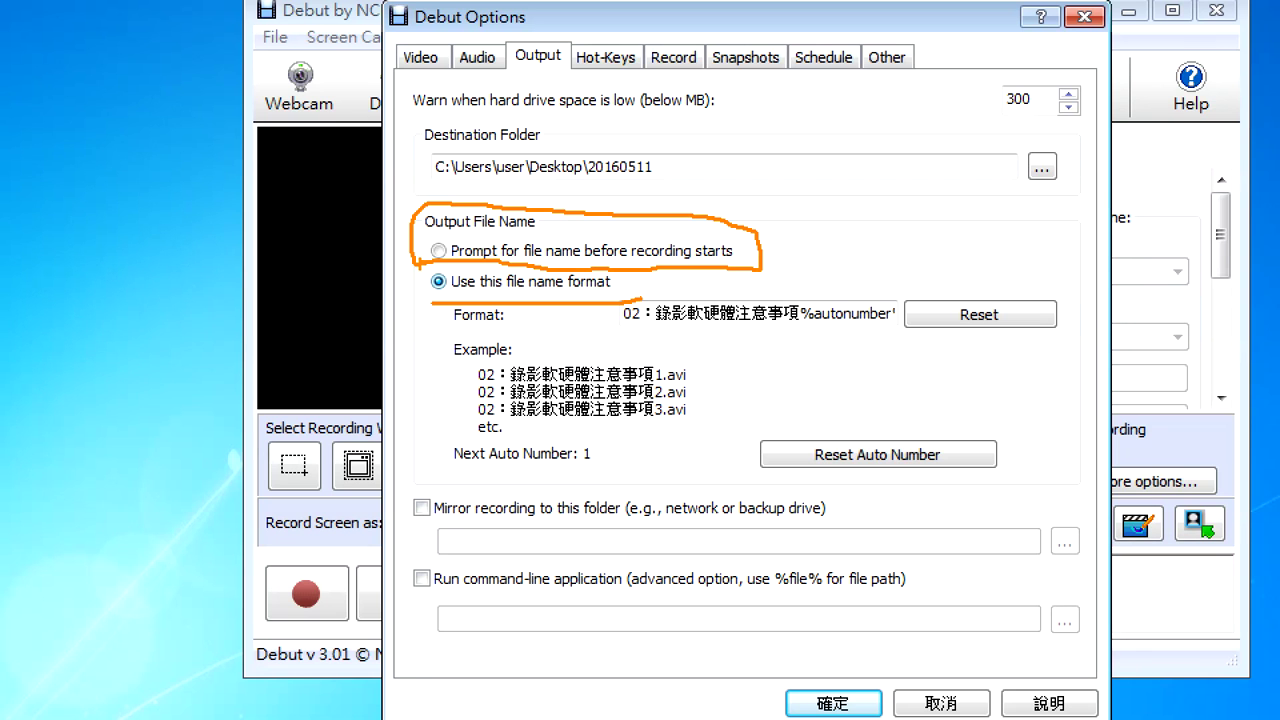
pyautogui.press('Escape')
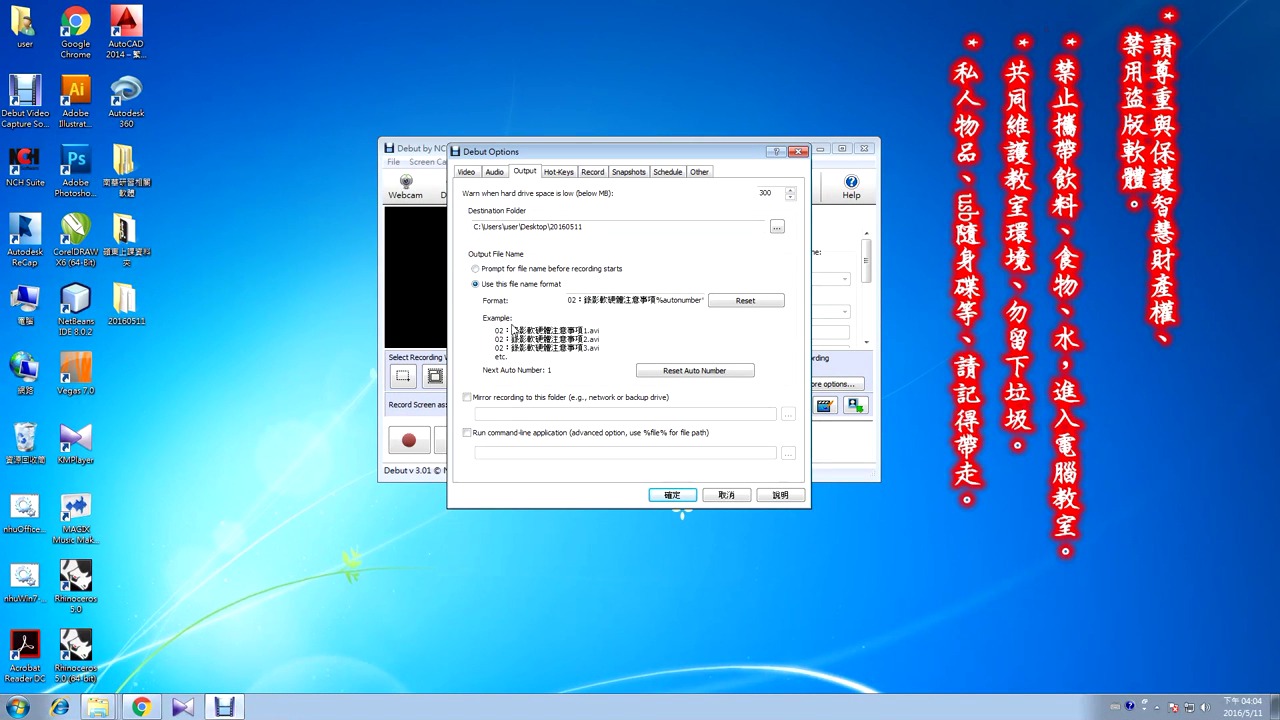
pyautogui.click(485, 272)
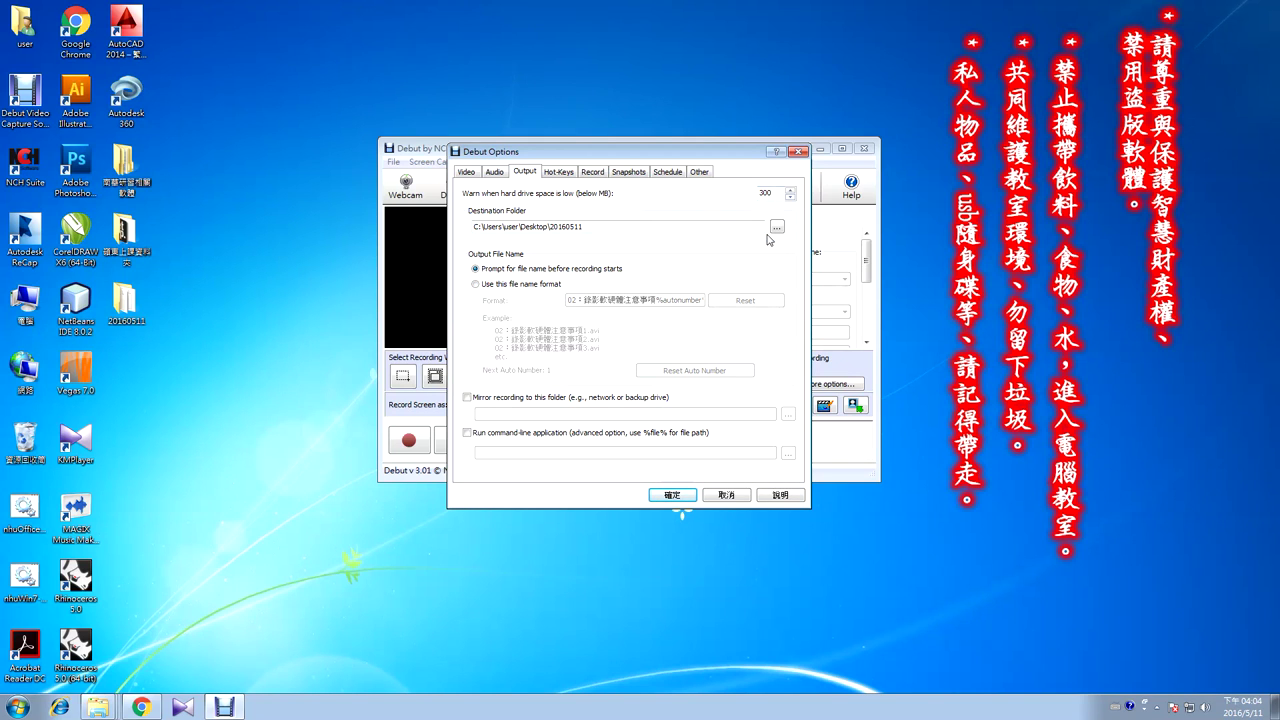
# Step: Review Debut's hot-key assignments against the Ctrl+F8, Ctrl+F9 and Ctrl+F10 entries on the Prezi slide in Chrome, ending back in Debut
pyautogui.click(559, 176)
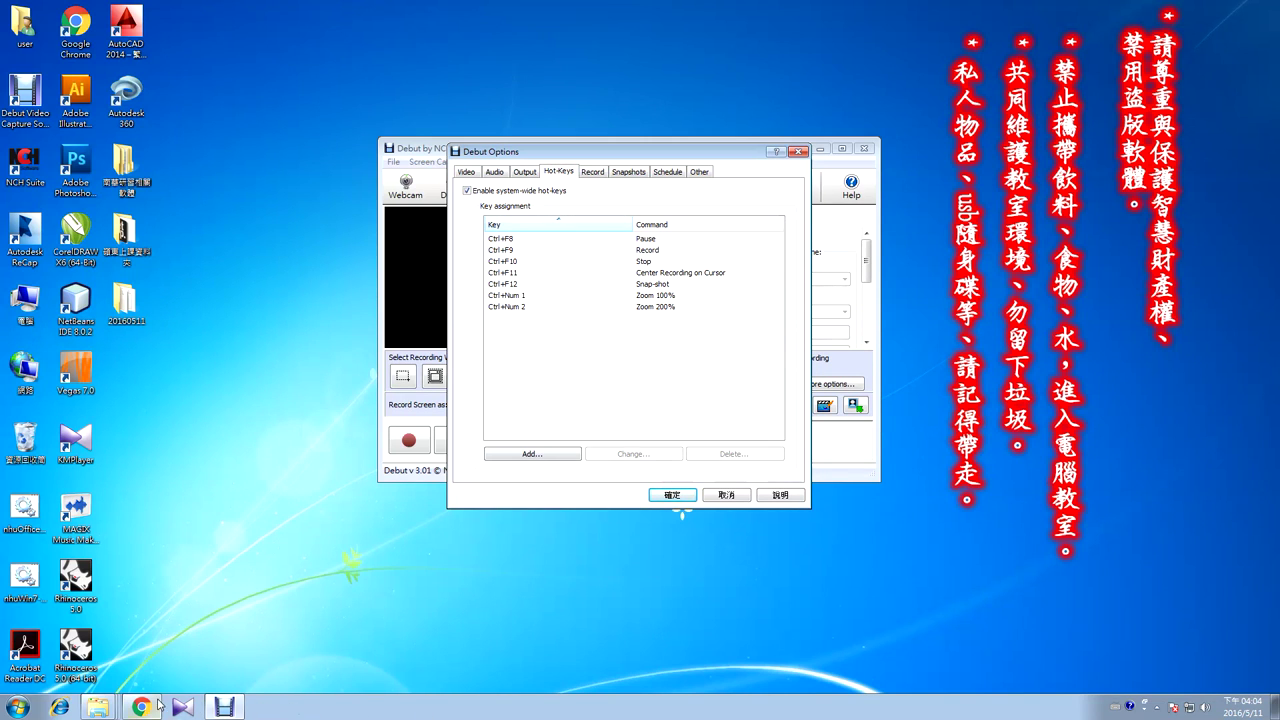
pyautogui.click(156, 705)
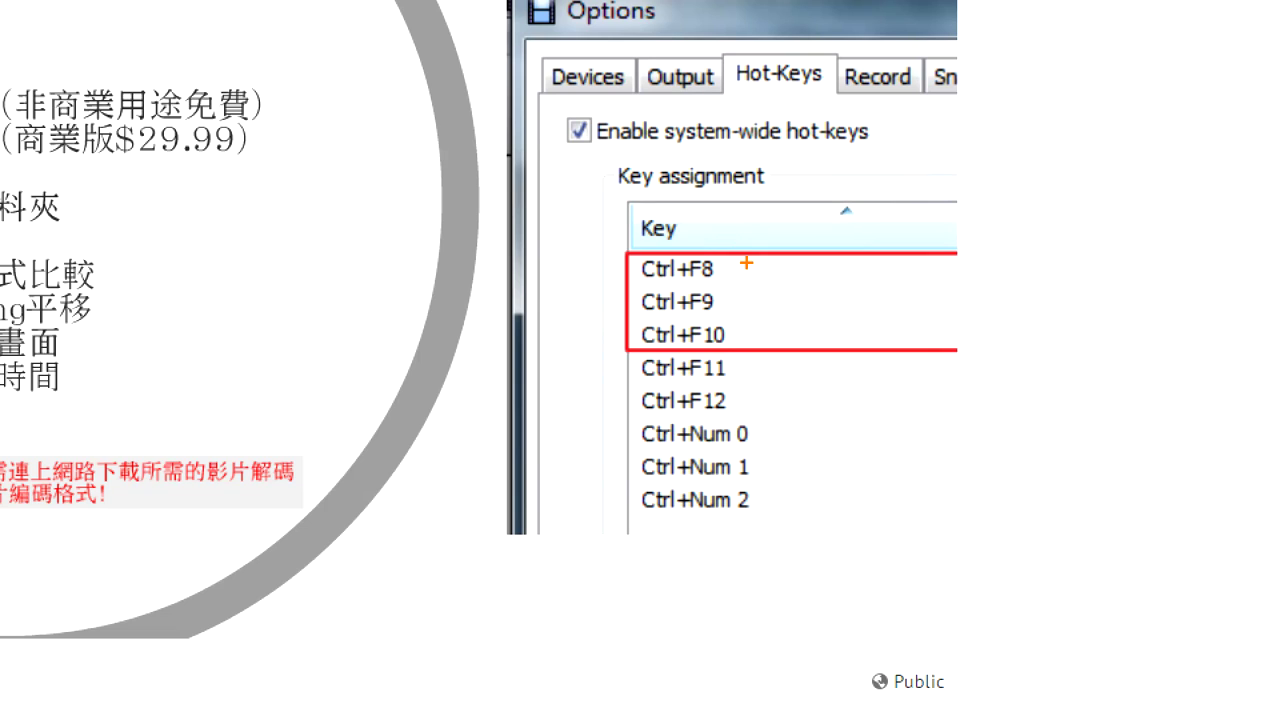
pyautogui.moveTo(731, 294); pyautogui.dragTo(740, 345)
pyautogui.moveTo(640, 284); pyautogui.dragTo(726, 283)
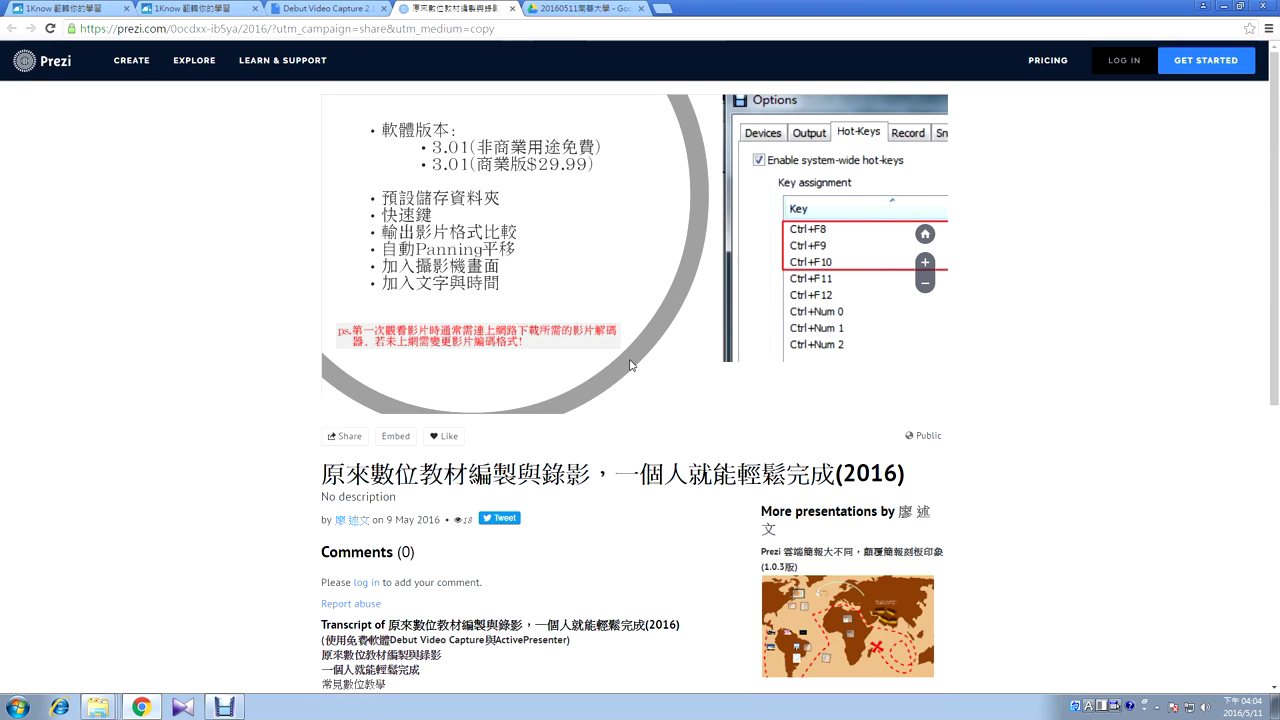
pyautogui.click(224, 707)
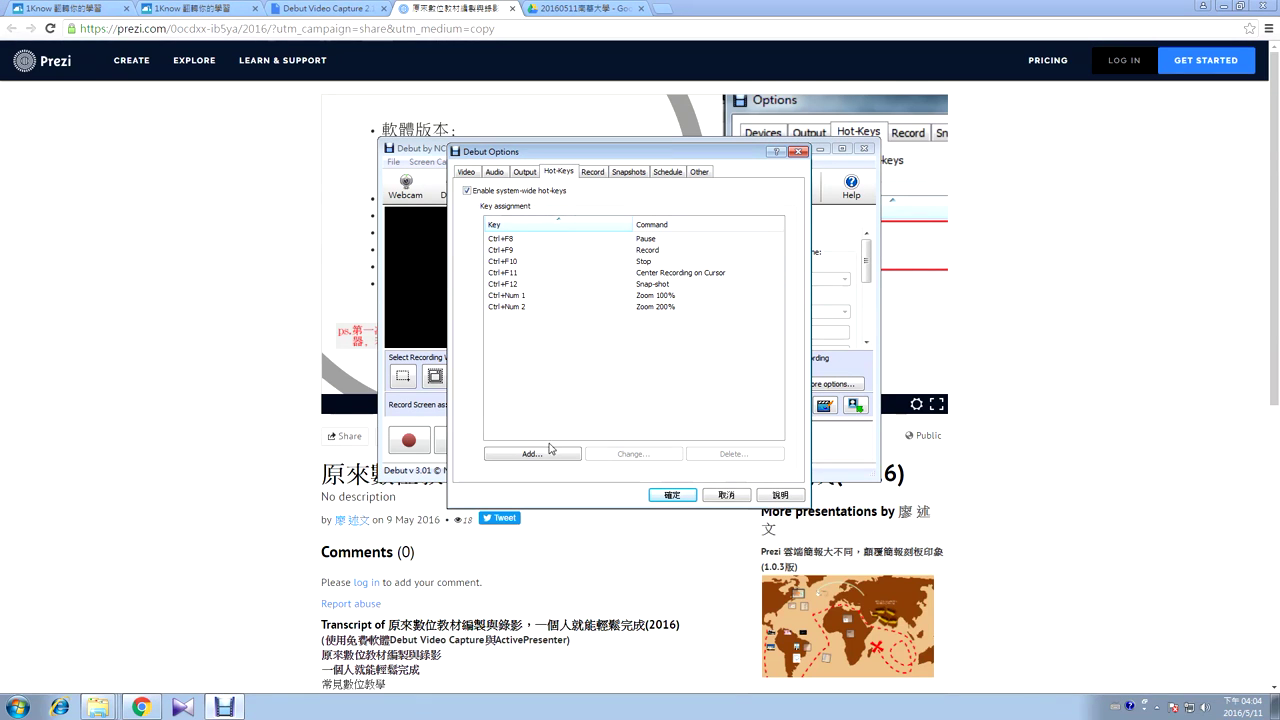
# Step: Try to add Ctrl+F5 as a new hot-key for the Record command
pyautogui.click(550, 453)
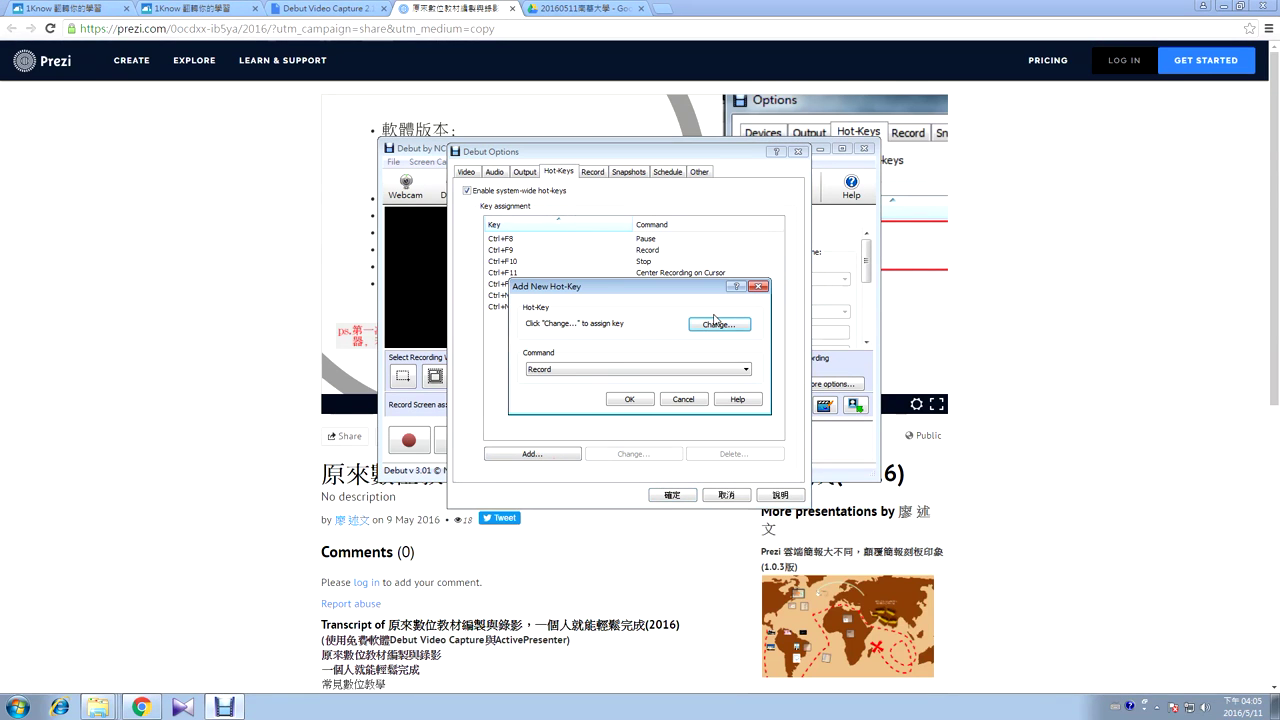
pyautogui.click(712, 327)
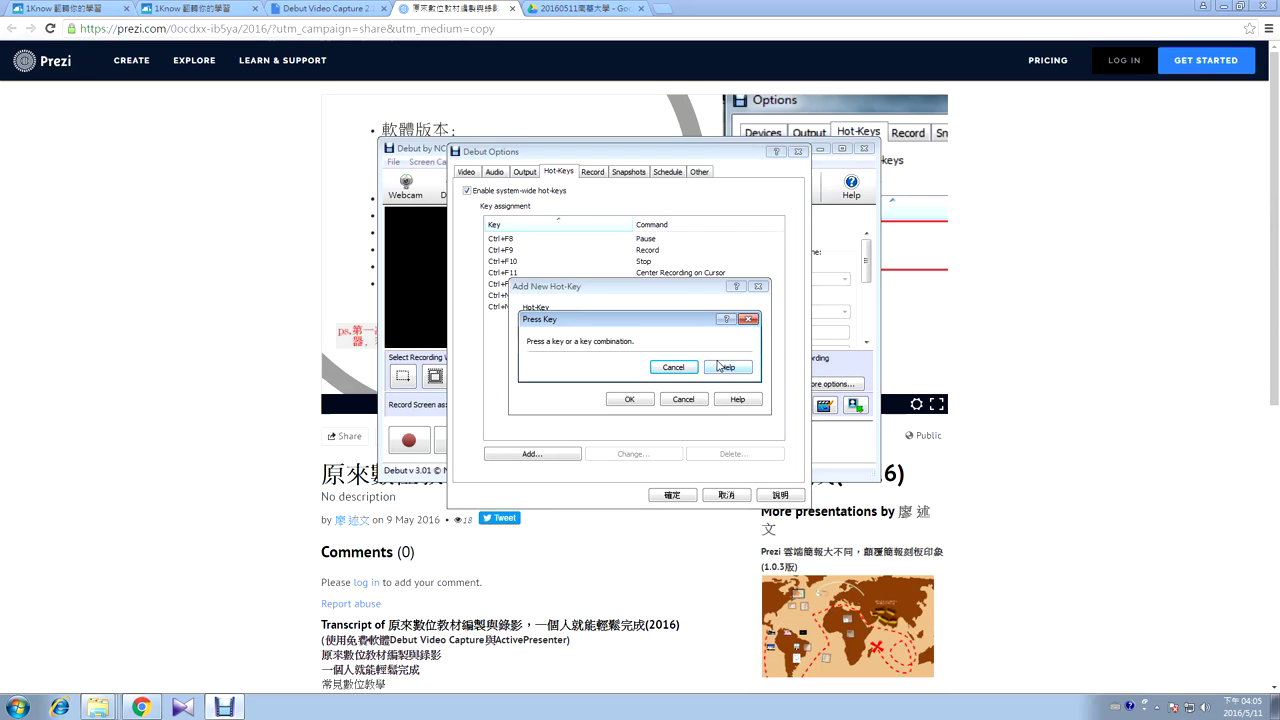
pyautogui.hotkey('ctrl', 'F5')
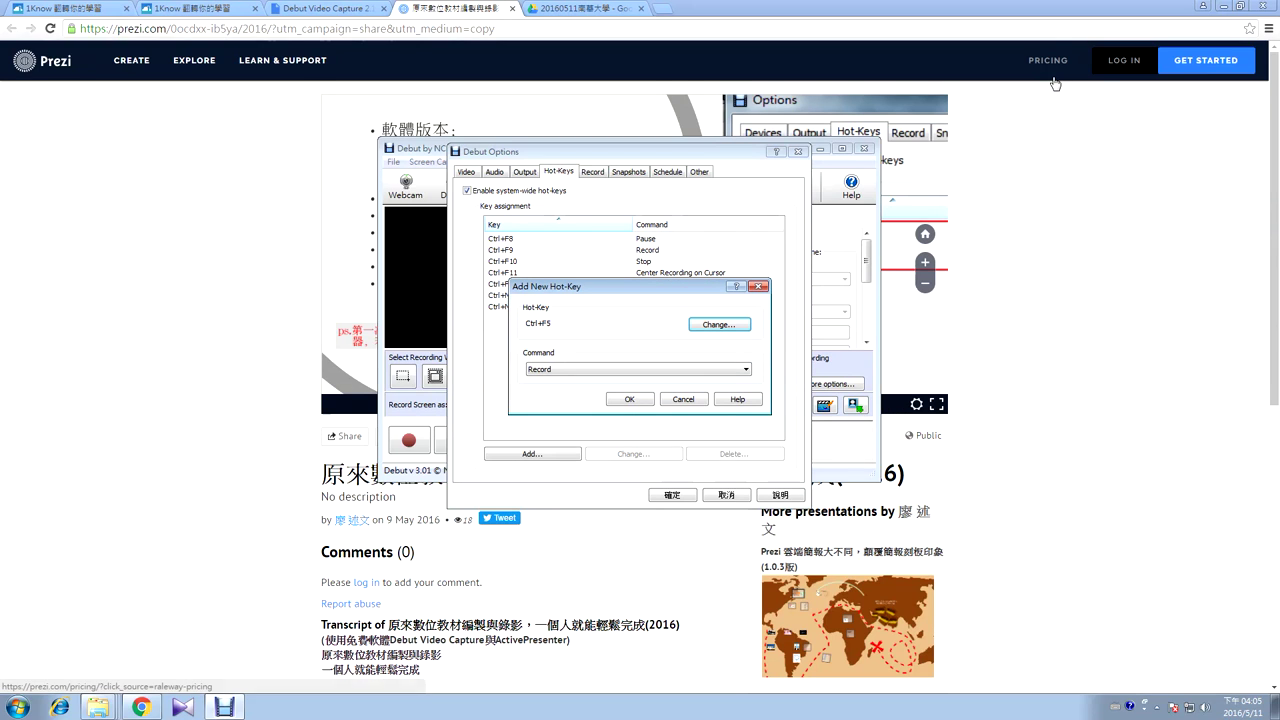
pyautogui.click(712, 370)
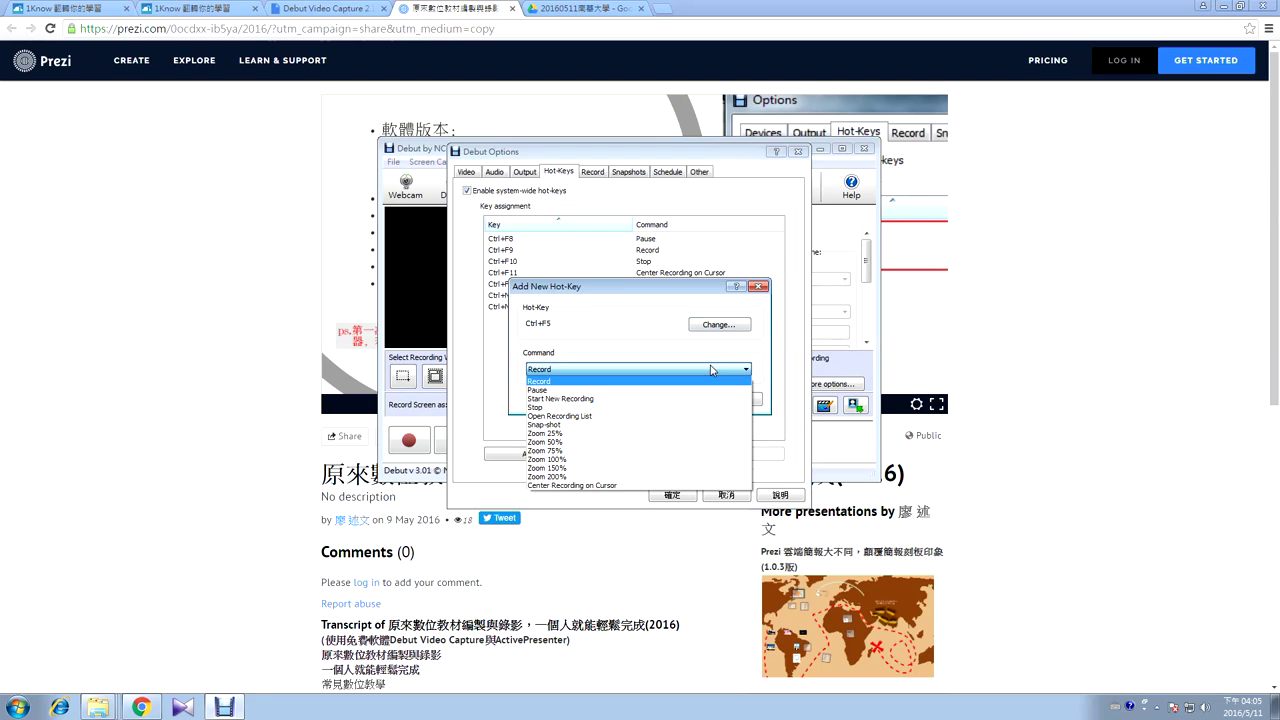
pyautogui.click(656, 307)
pyautogui.click(759, 289)
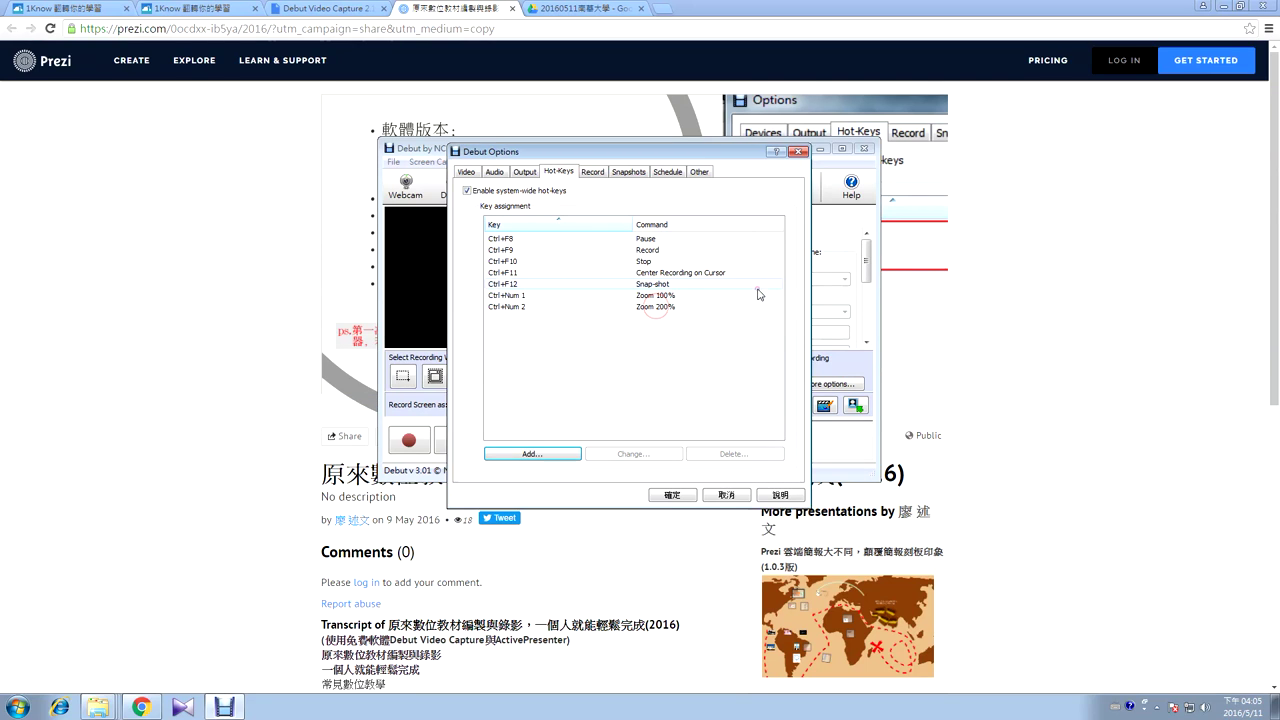
# Step: Confirm the Debut options with the Pause hot-key row selected and maximize the main window
pyautogui.click(640, 244)
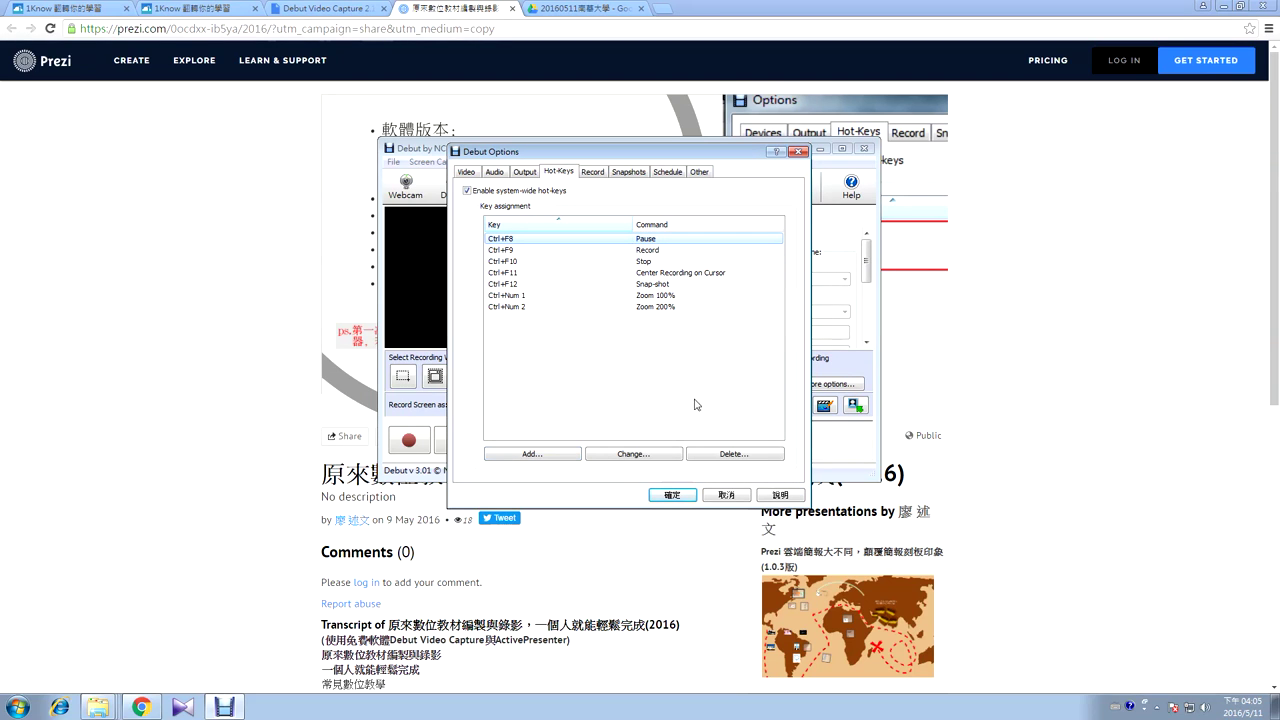
pyautogui.click(672, 495)
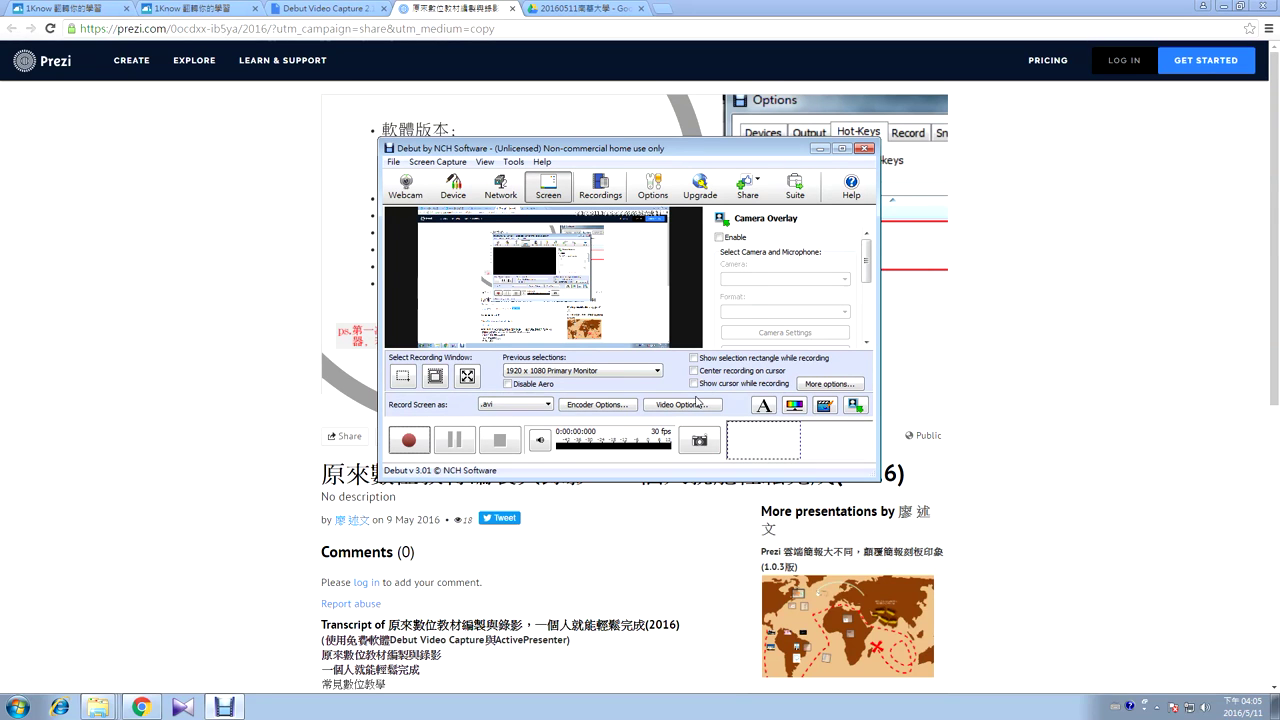
pyautogui.click(843, 149)
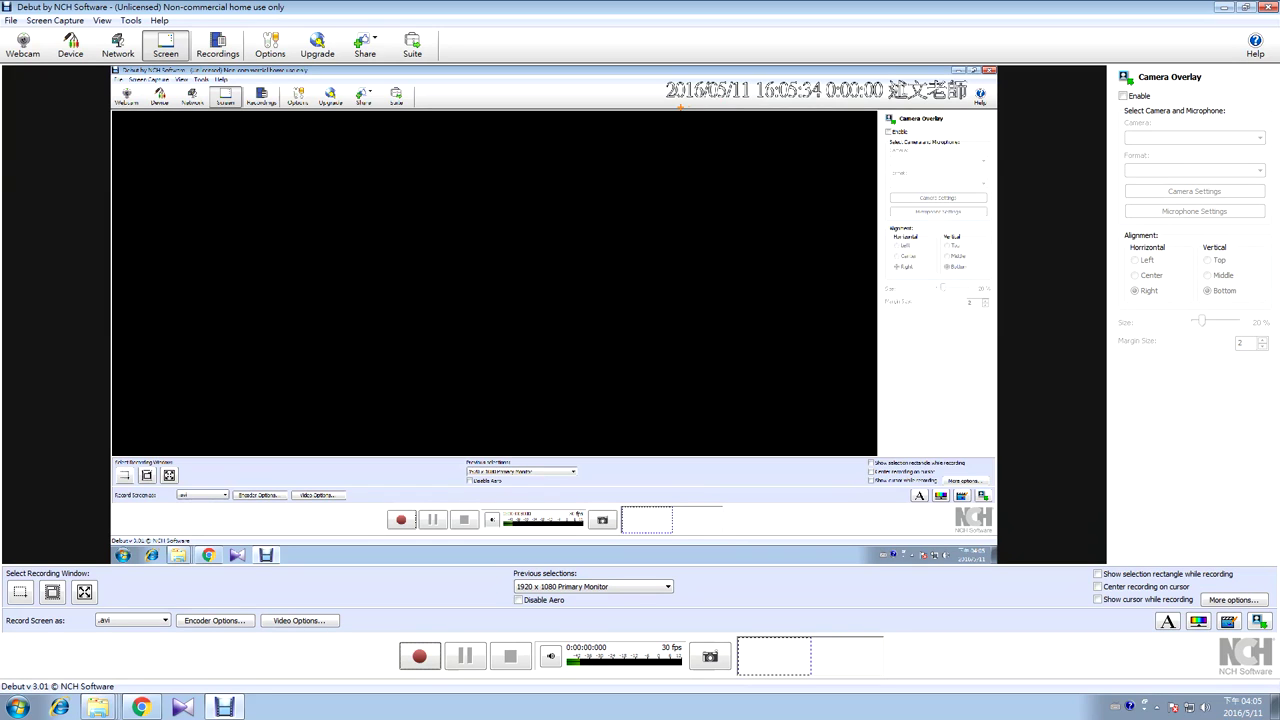
# Step: Examine the text caption's date, time and elapsed-time codes, comparing them with the caption shown in the preview
pyautogui.moveTo(665, 104); pyautogui.dragTo(982, 110)
pyautogui.click(1168, 622)
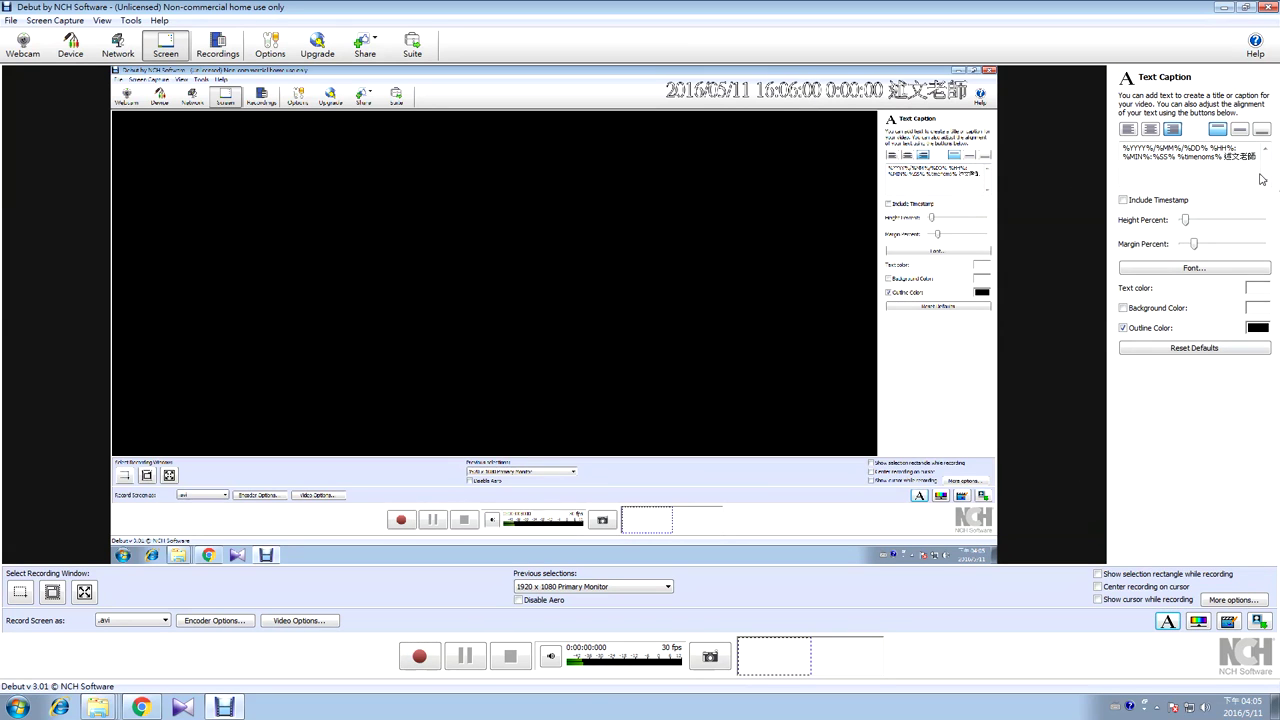
pyautogui.moveTo(1263, 178)
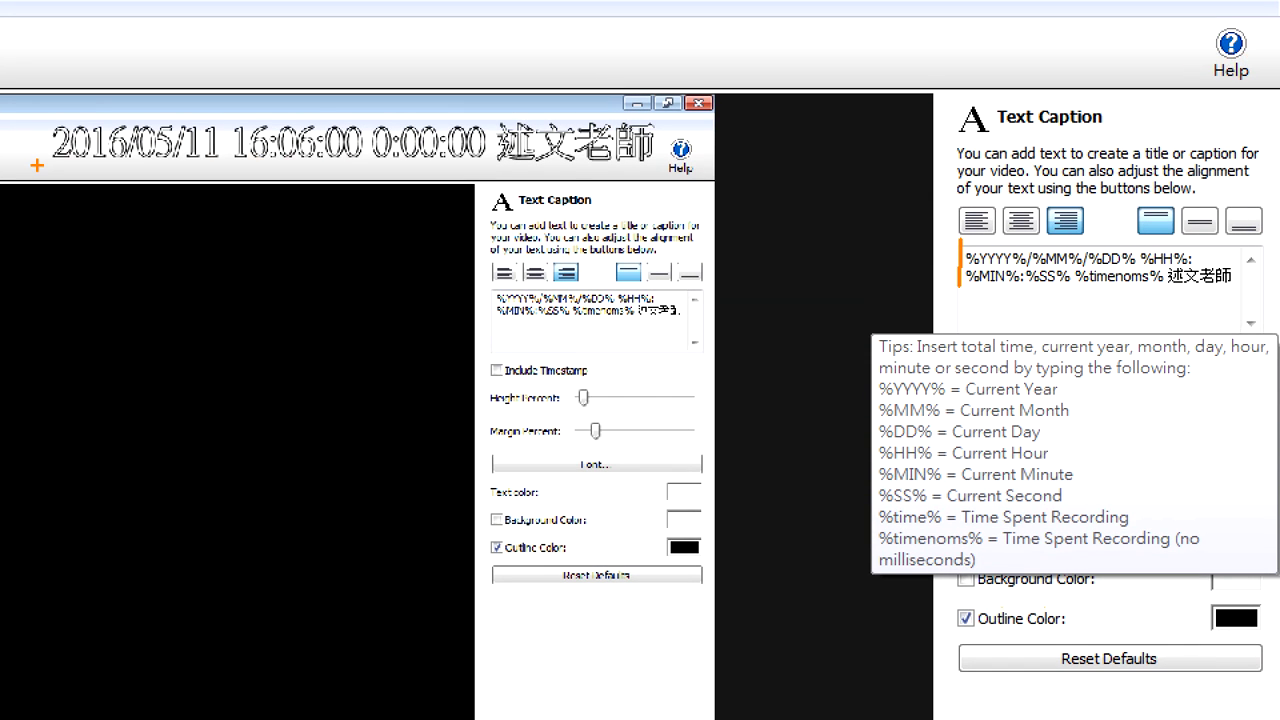
pyautogui.moveTo(40, 166); pyautogui.dragTo(225, 167)
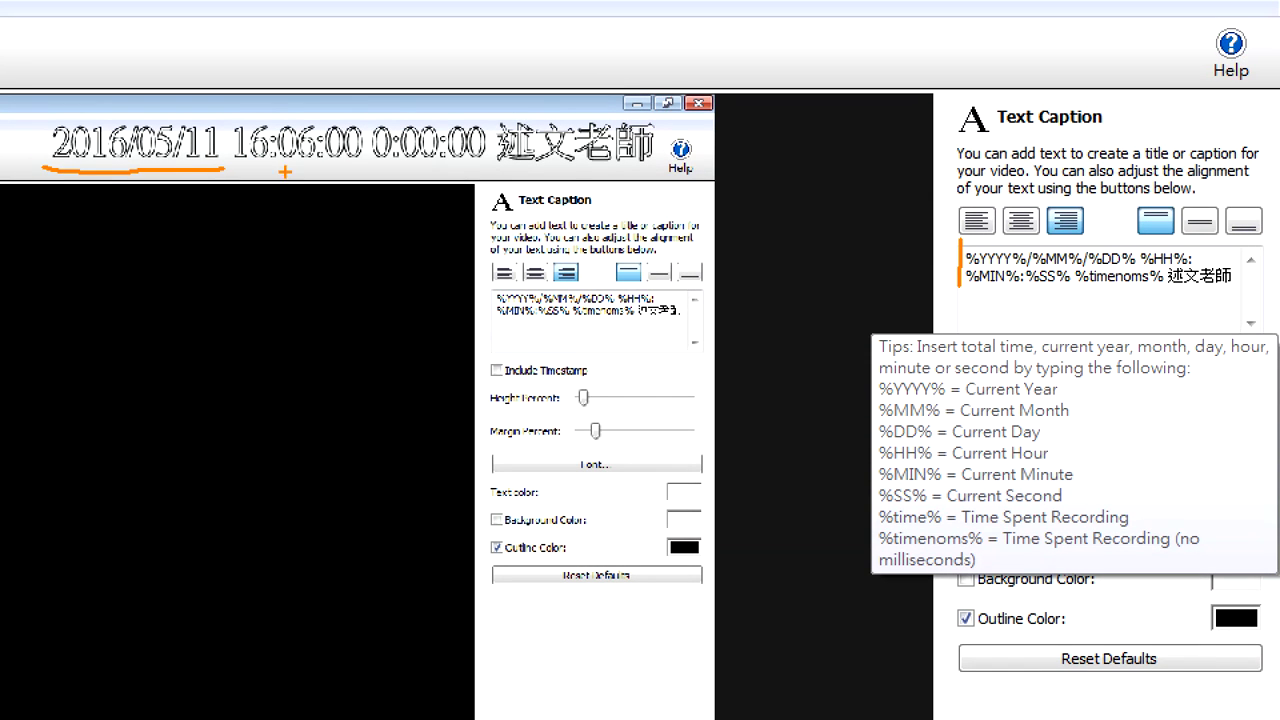
pyautogui.moveTo(985, 226)
pyautogui.mouseDown()
pyautogui.moveTo(1028, 209)
pyautogui.moveTo(1077, 232)
pyautogui.moveTo(1138, 222)
pyautogui.mouseUp()
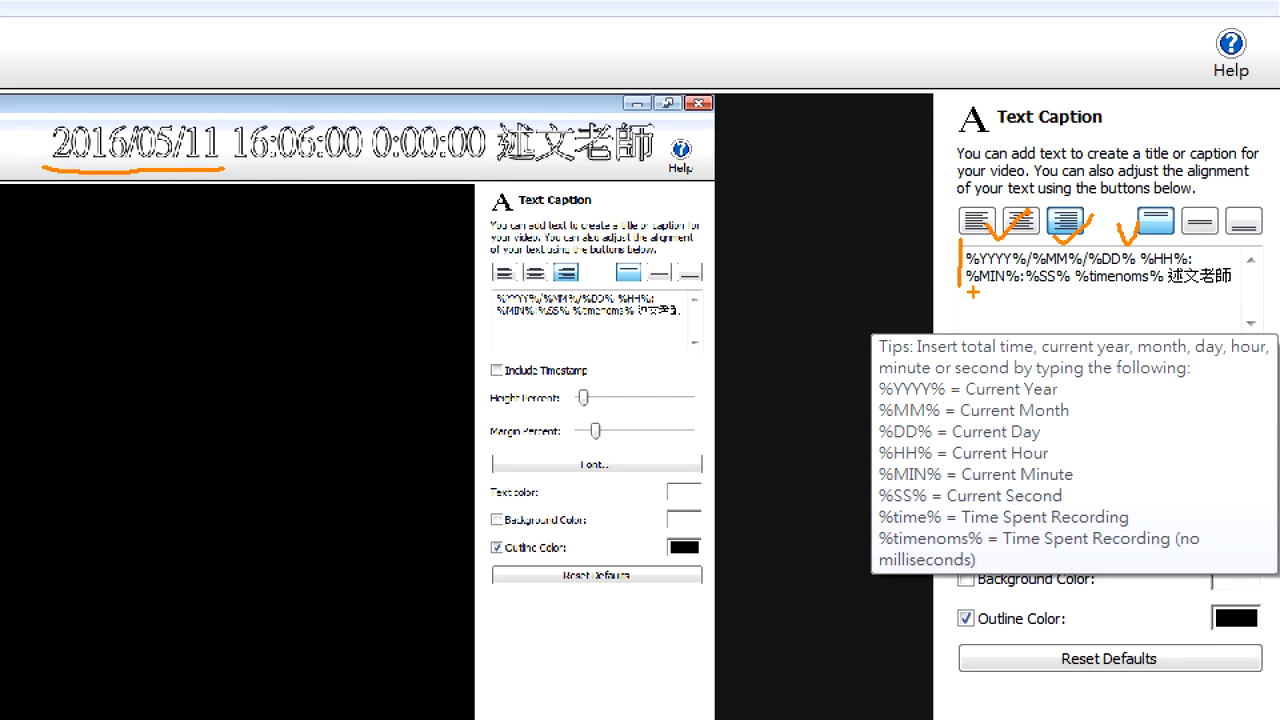
pyautogui.moveTo(963, 289); pyautogui.dragTo(1052, 286)
pyautogui.moveTo(1146, 266)
pyautogui.mouseDown()
pyautogui.moveTo(1258, 289)
pyautogui.moveTo(1224, 288)
pyautogui.mouseUp()
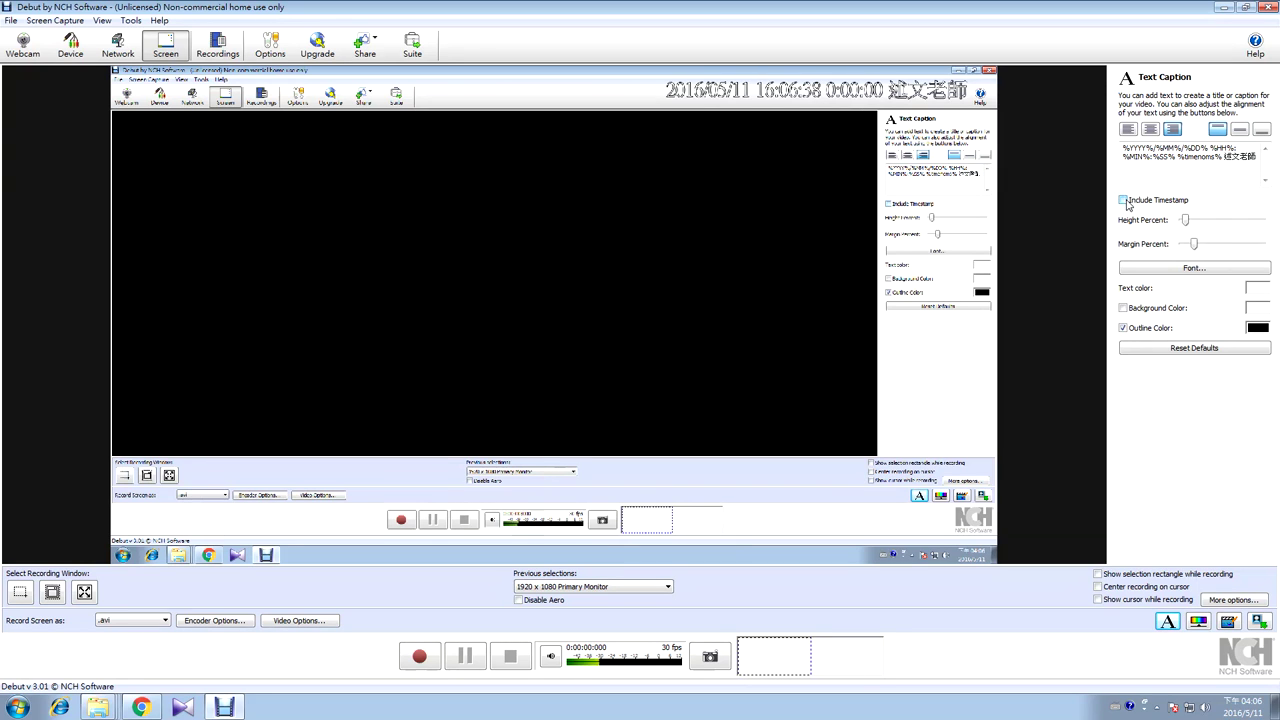
pyautogui.moveTo(1133, 158)
# Step: Inspect the font size setting of the text caption and close the font settings without changes
pyautogui.click(1186, 267)
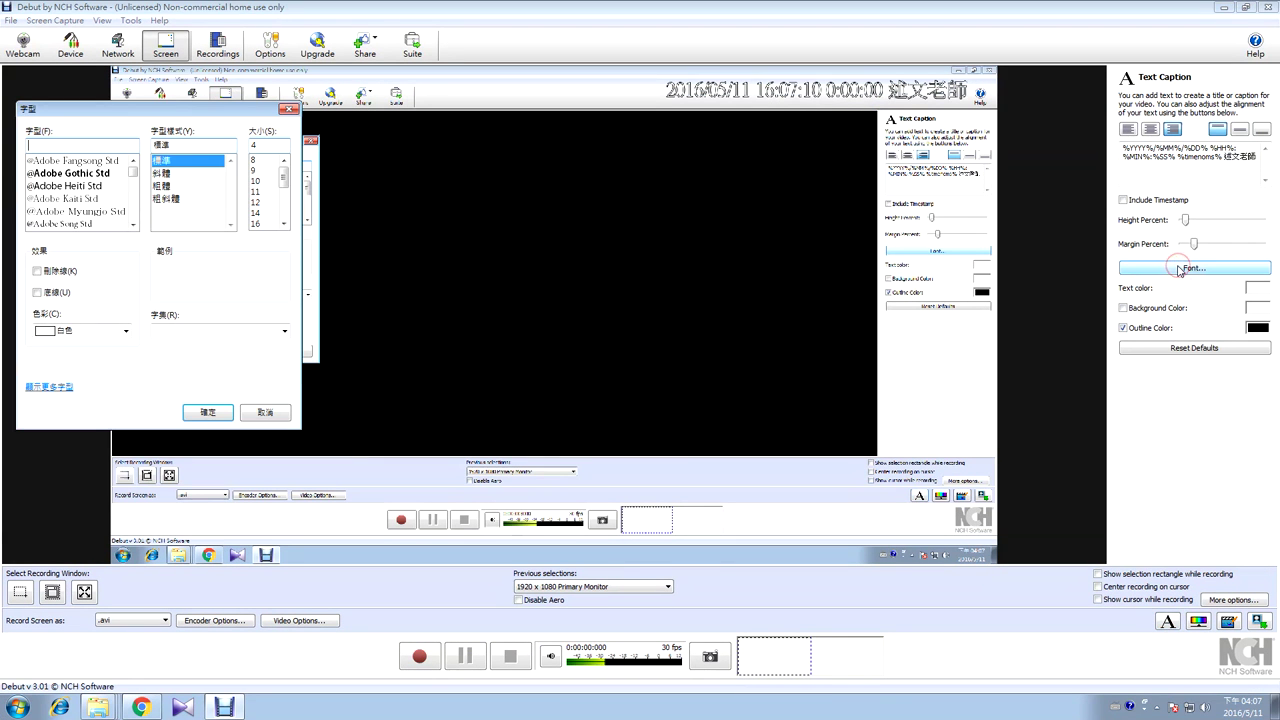
pyautogui.doubleClick(277, 146)
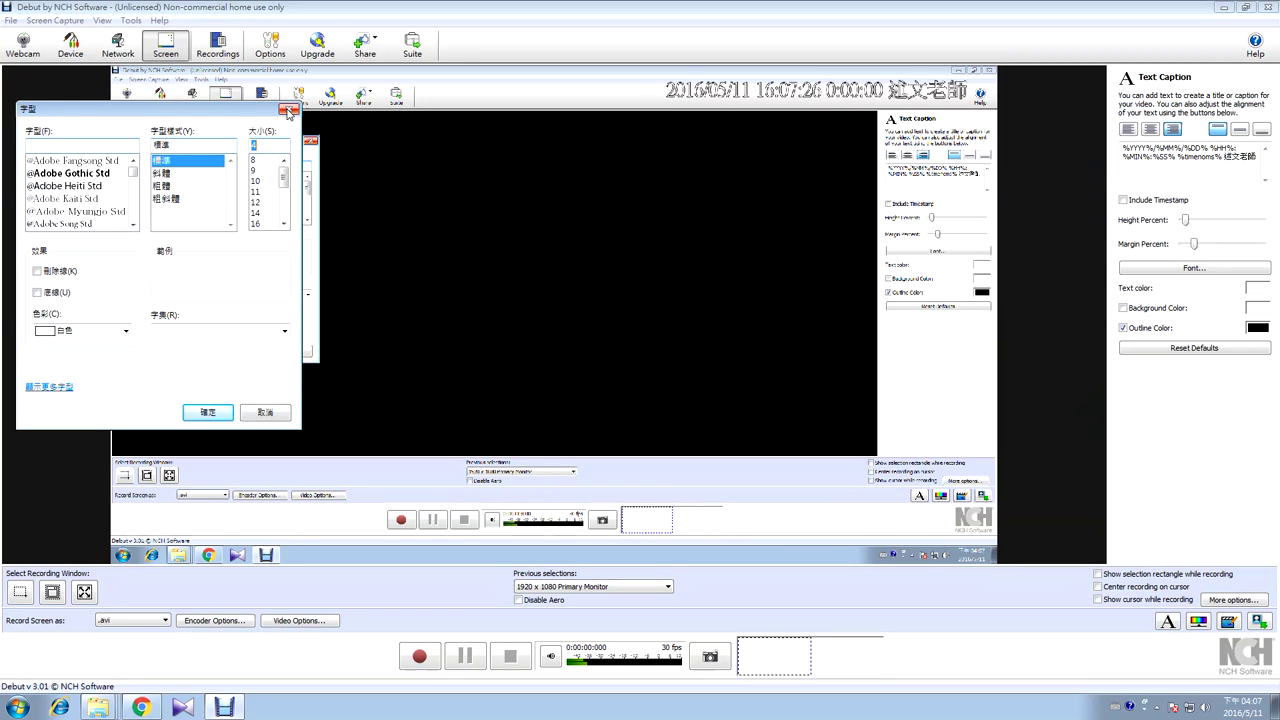
pyautogui.click(289, 108)
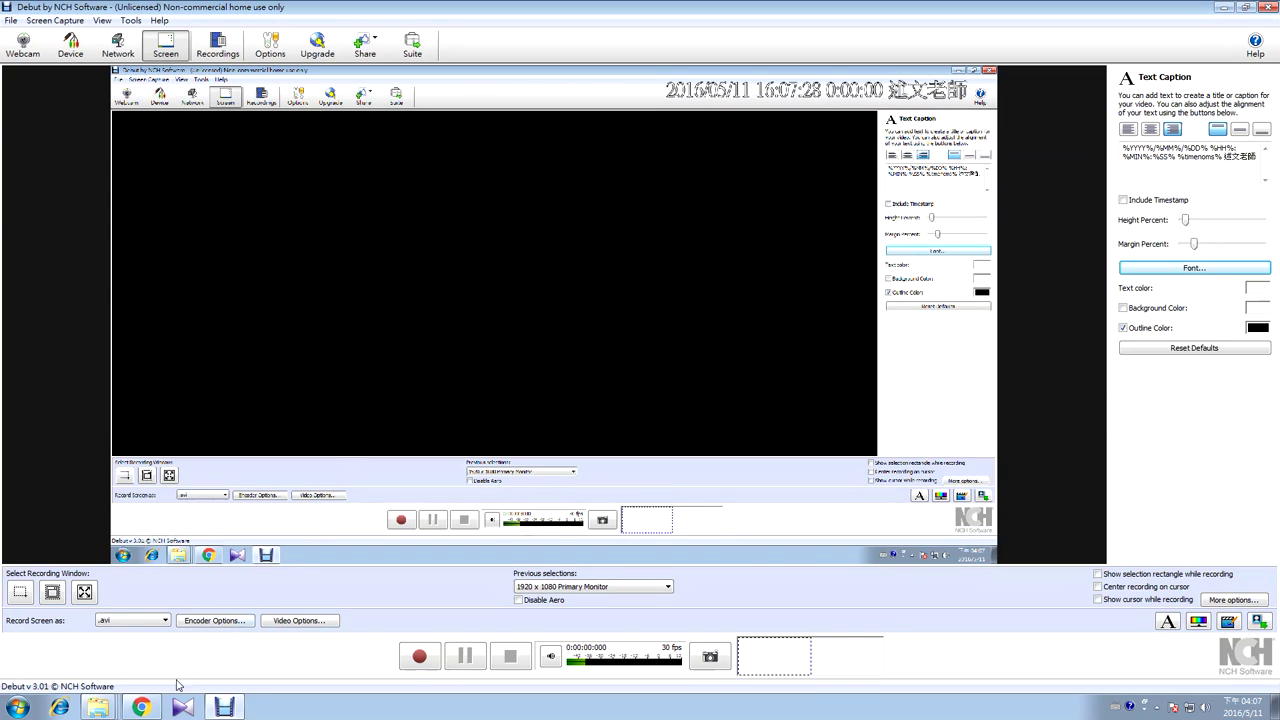
# Step: Open the 影片浮水印文字 text file from the course materials folder (上課資料夾) on the desktop
pyautogui.rightClick(99, 707)
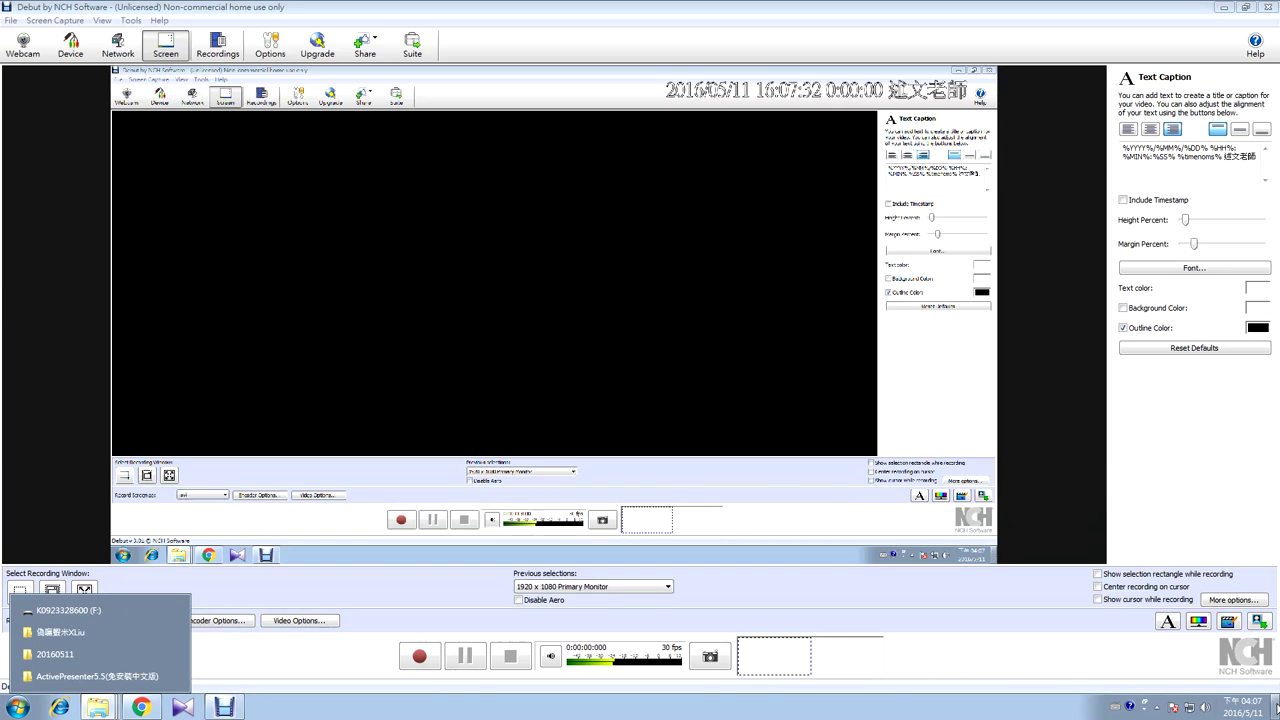
pyautogui.click(1275, 707)
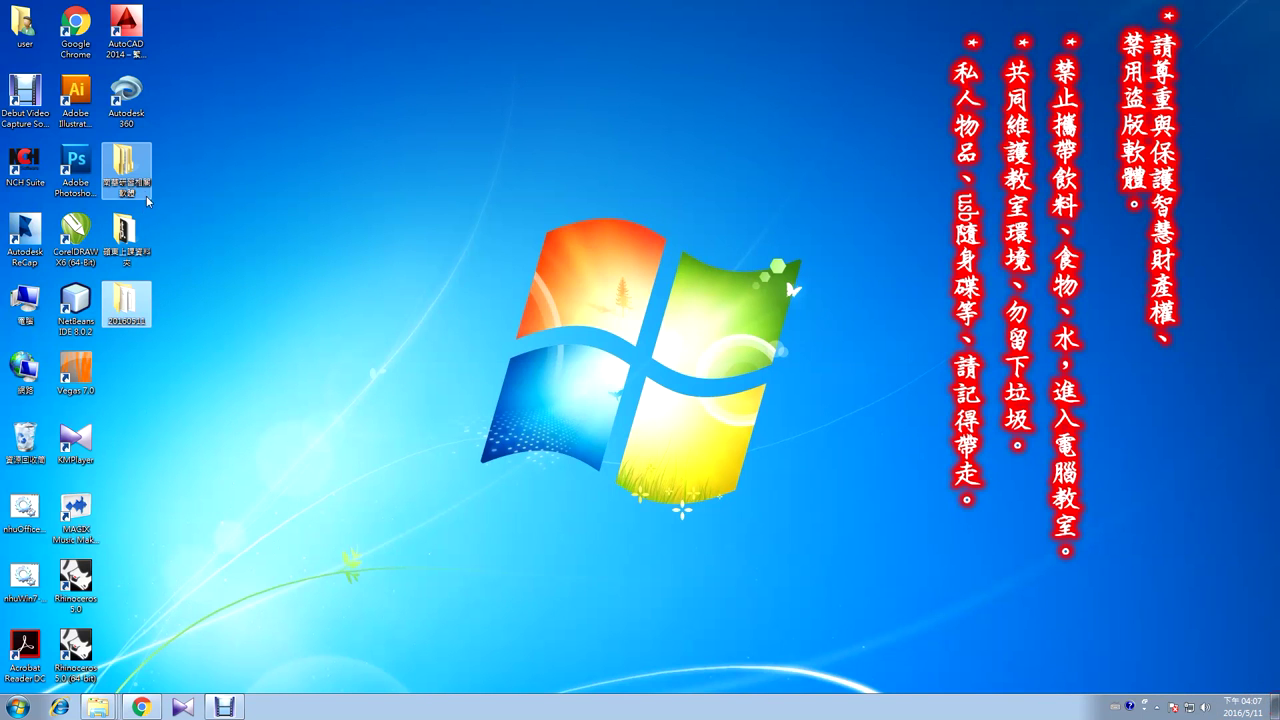
pyautogui.doubleClick(124, 236)
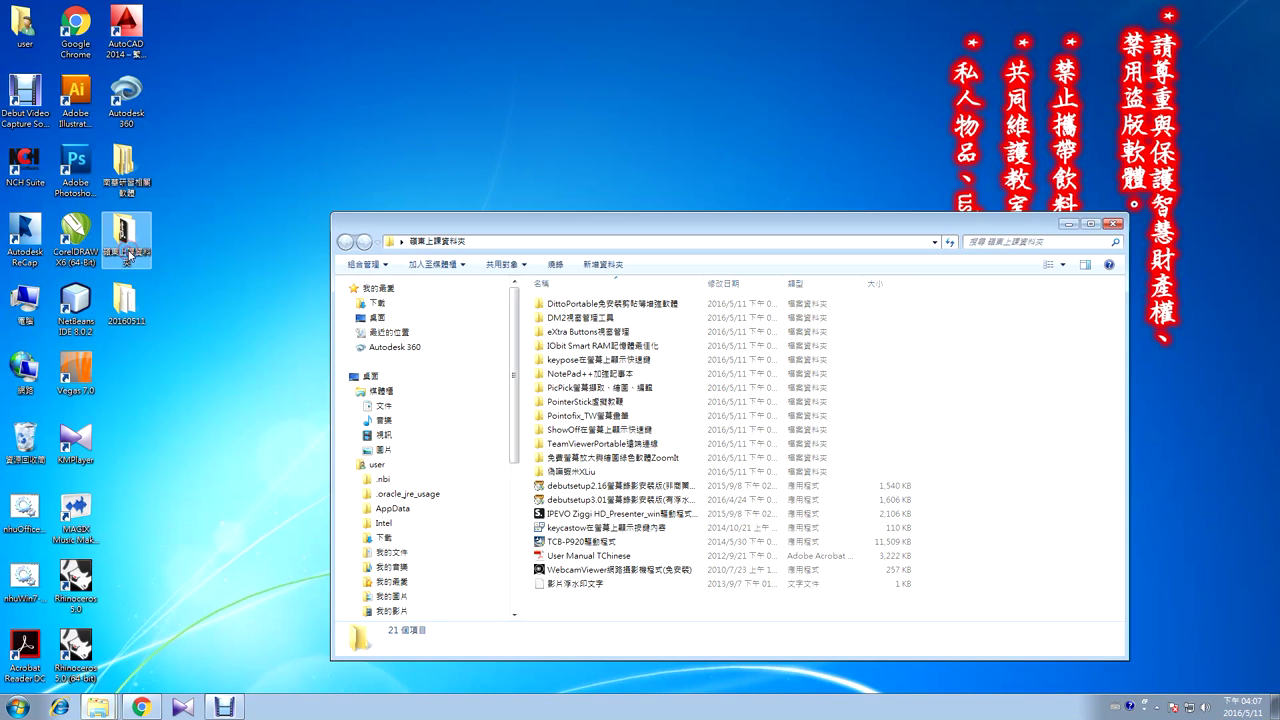
pyautogui.doubleClick(566, 584)
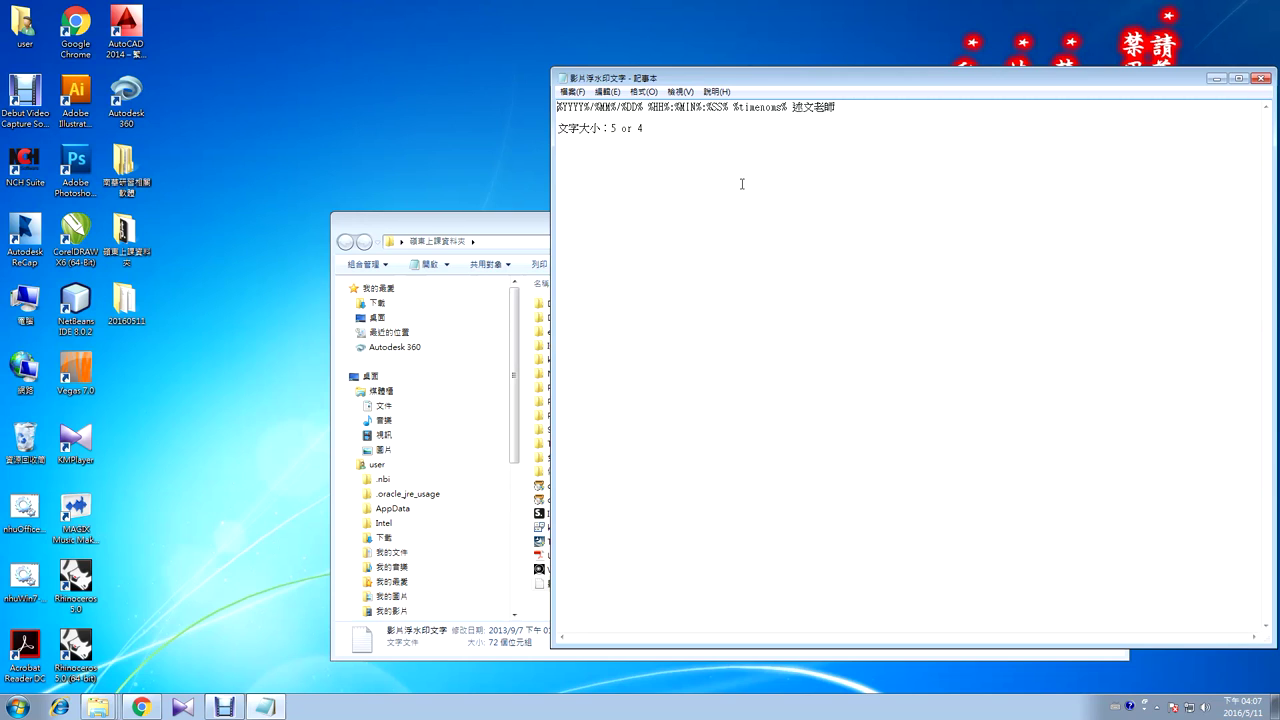
# Step: Close the 影片浮水印文字 text file and switch back to Debut Video Capture
pyautogui.click(565, 78)
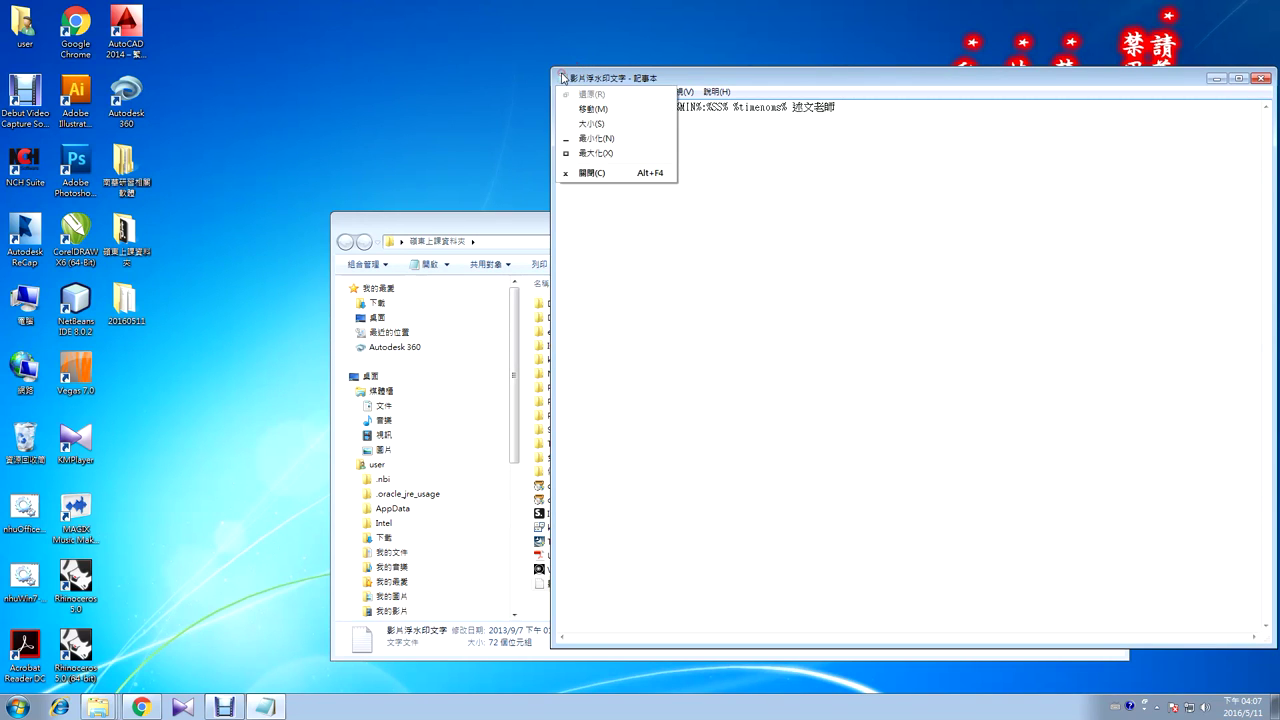
pyautogui.click(592, 175)
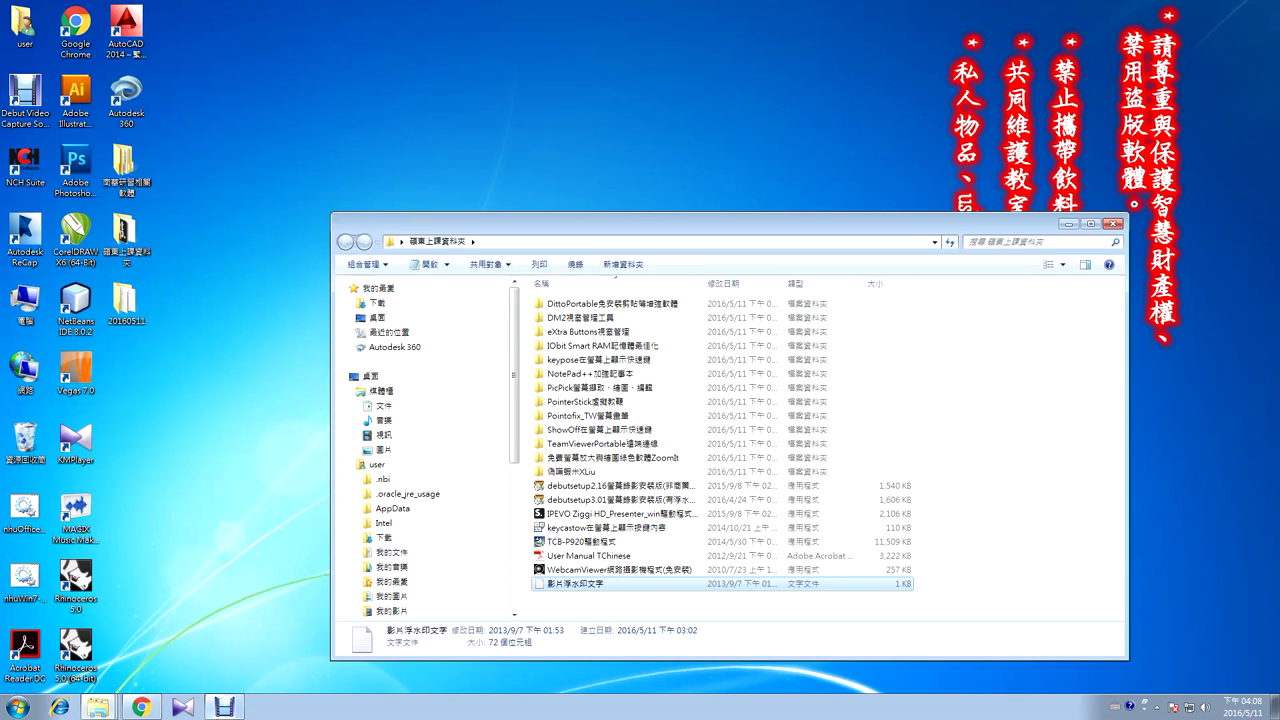
pyautogui.click(224, 707)
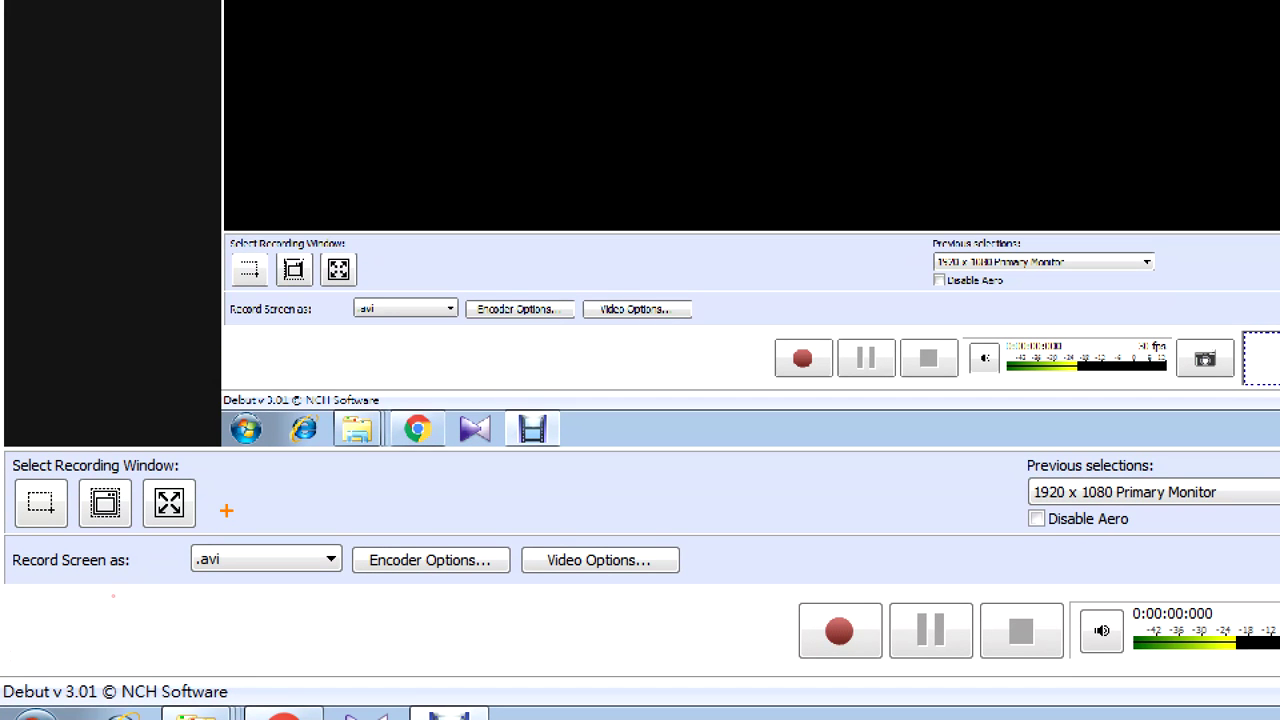
# Step: Review the available screen recording formats and the AVI encoder's video compressor, sound compressor and sound format, and confirm the encoding settings
pyautogui.moveTo(227, 509); pyautogui.dragTo(276, 472)
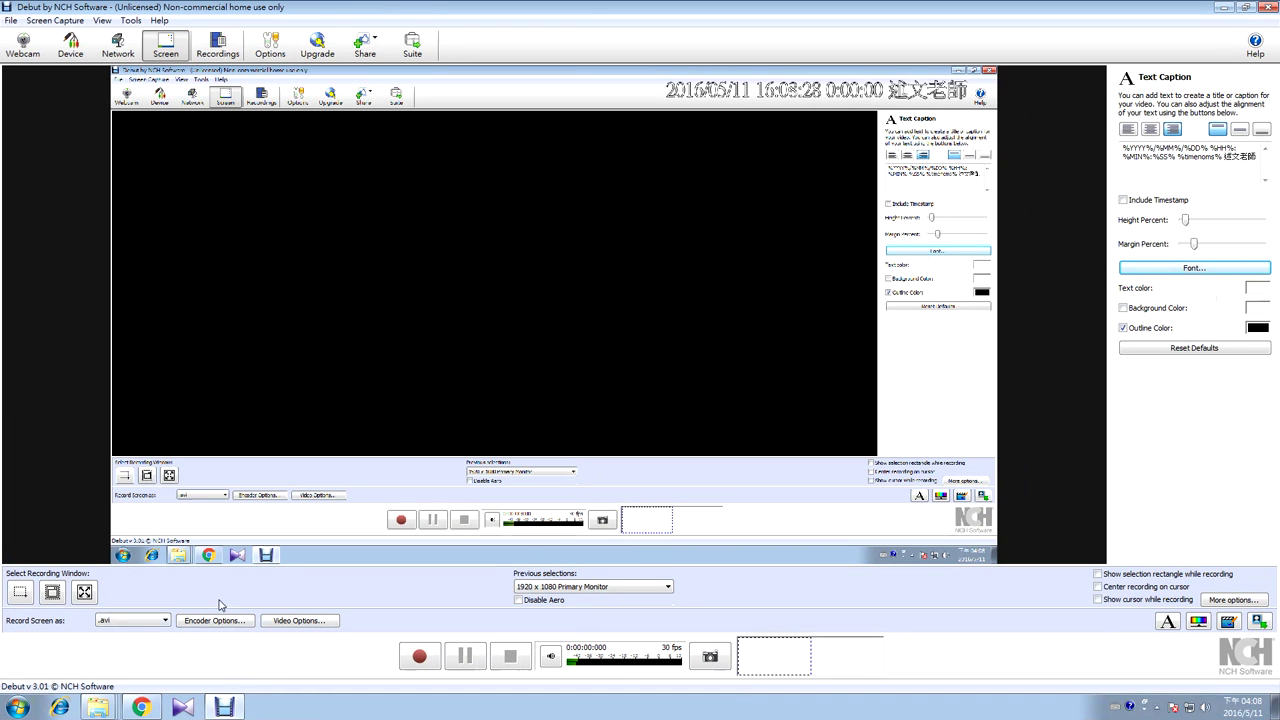
pyautogui.click(137, 620)
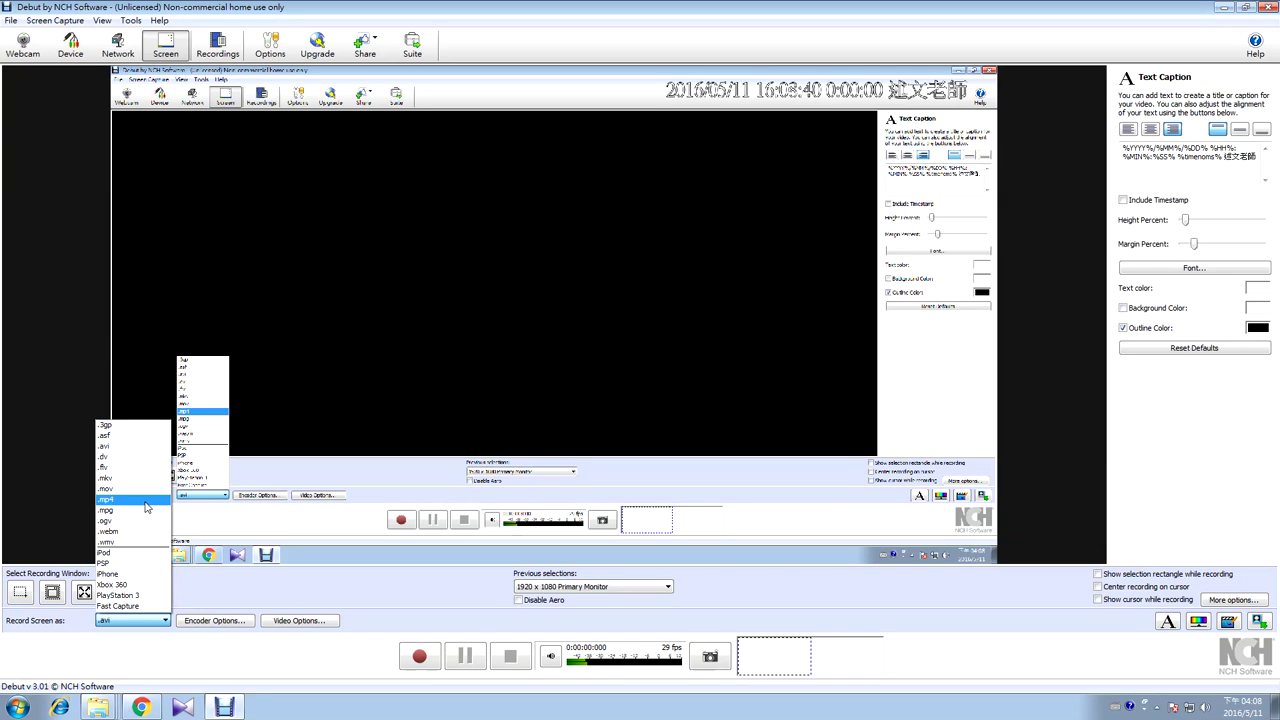
pyautogui.click(198, 618)
pyautogui.click(203, 621)
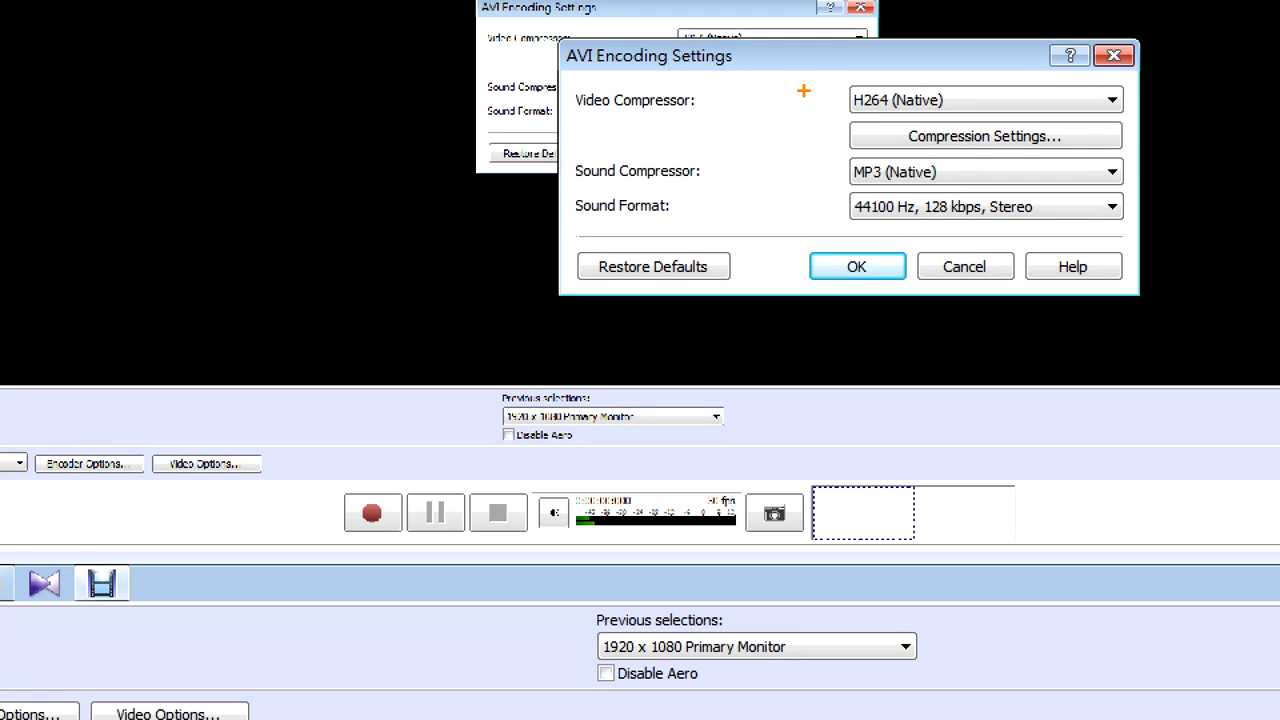
pyautogui.moveTo(796, 92)
pyautogui.mouseDown()
pyautogui.moveTo(824, 98)
pyautogui.moveTo(836, 72)
pyautogui.mouseUp()
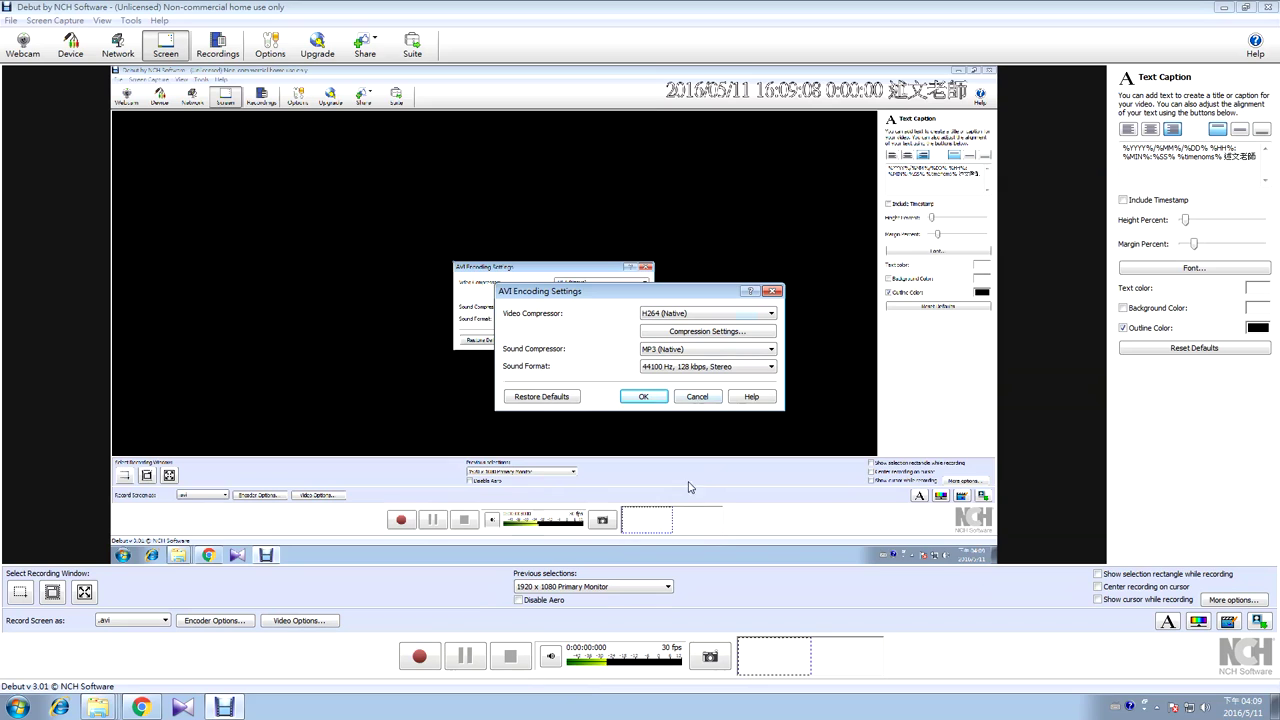
pyautogui.press('Return')
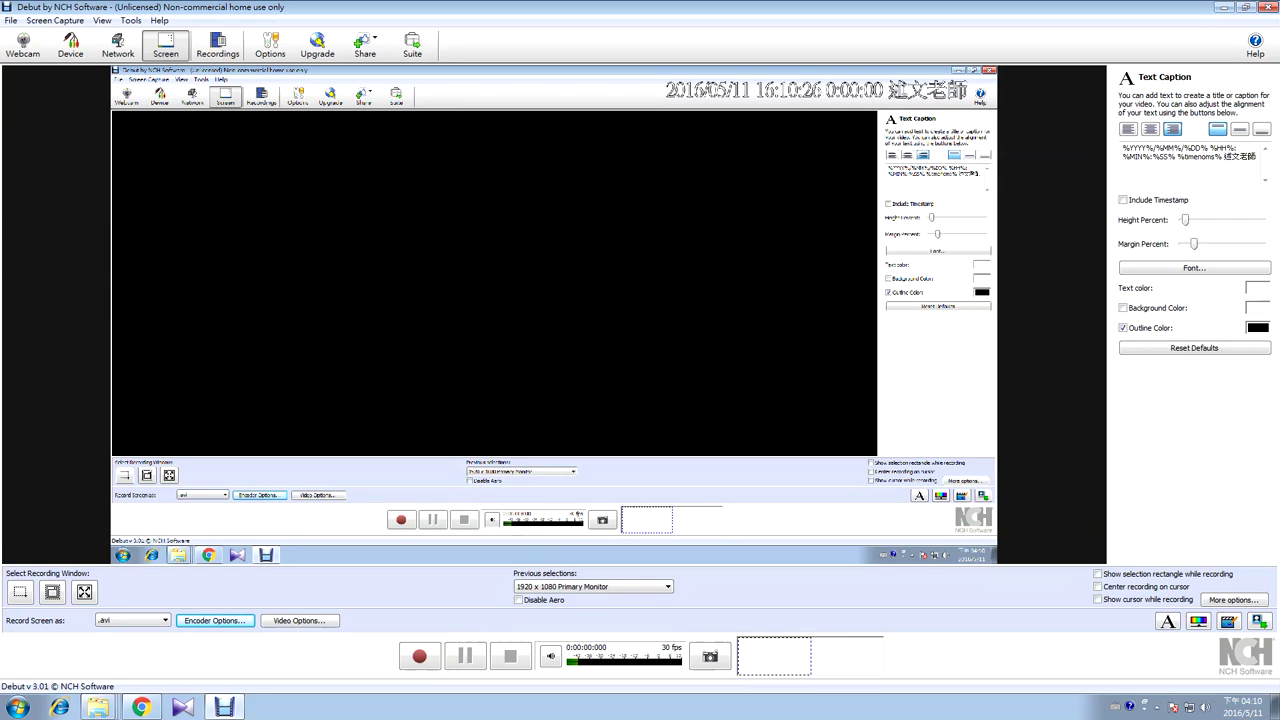
# Step: Show the hidden background program icons in the Windows notification area
pyautogui.press('alt')
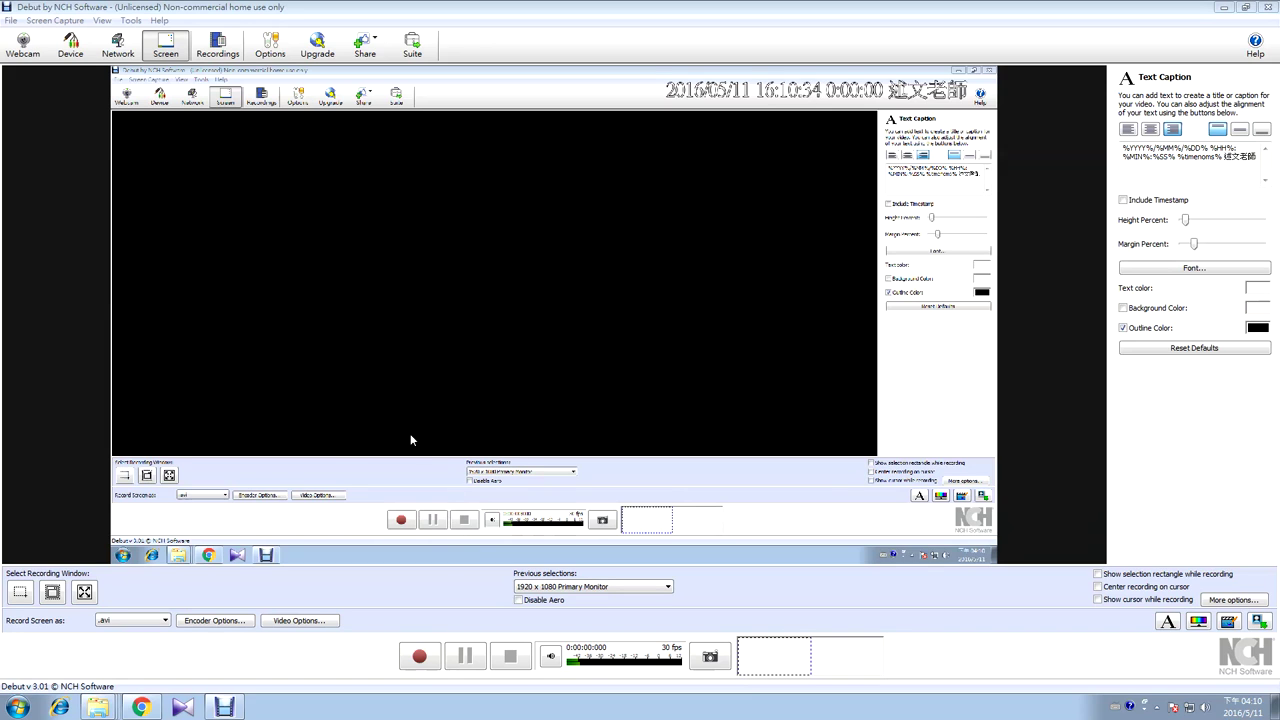
pyautogui.click(1157, 707)
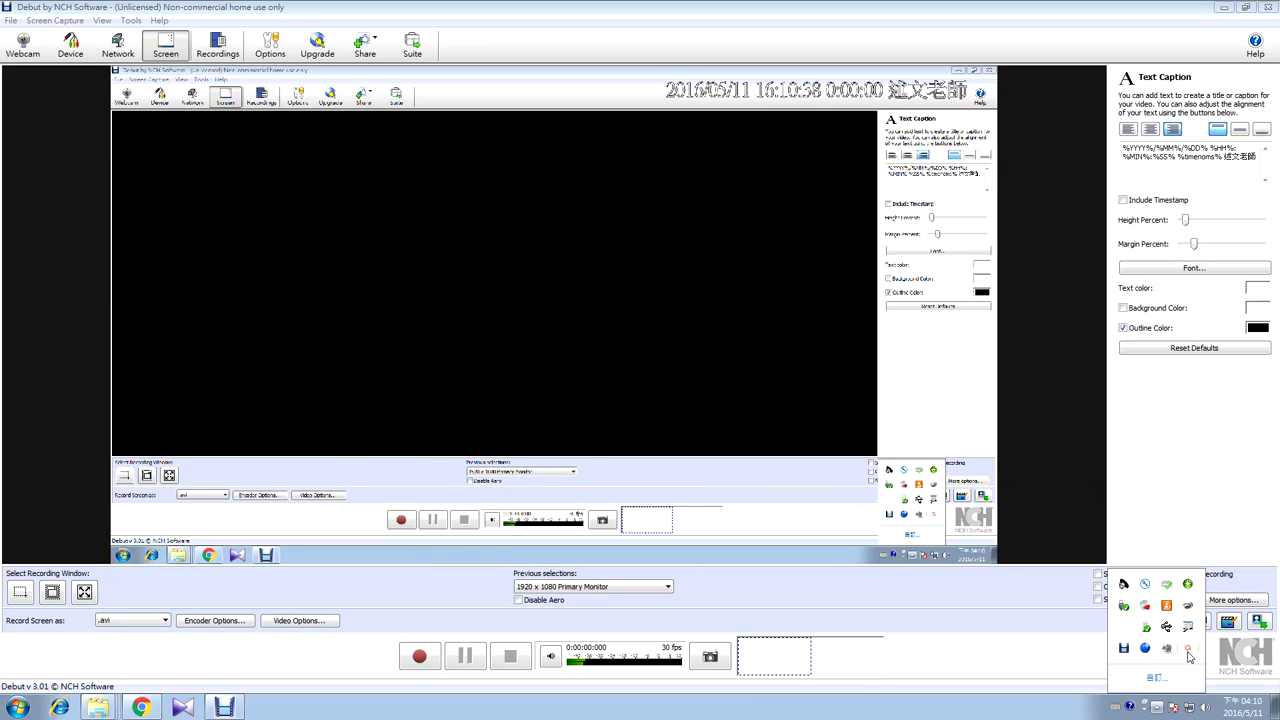